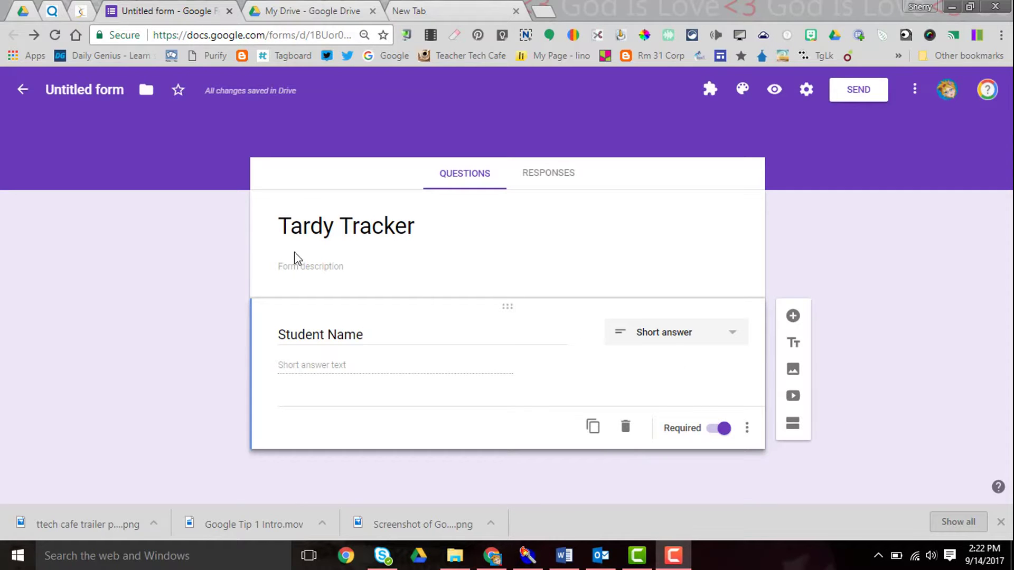
Step: Rename the untitled form file to 'Tardy Tracker' to match its title
left_click(91, 96)
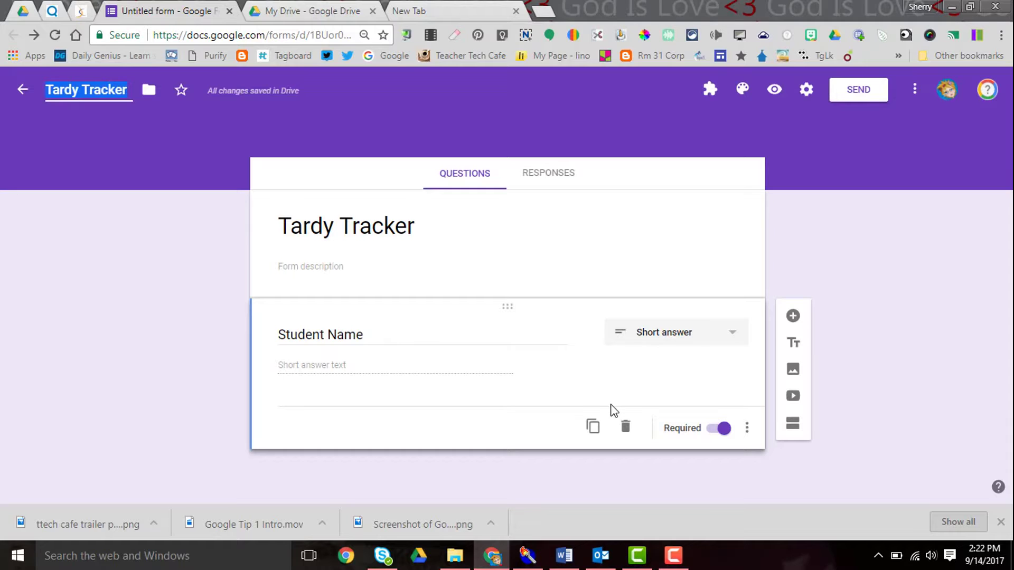
Step: Add an optional paragraph-answer question titled 'Notes' below Student Name
left_click(793, 317)
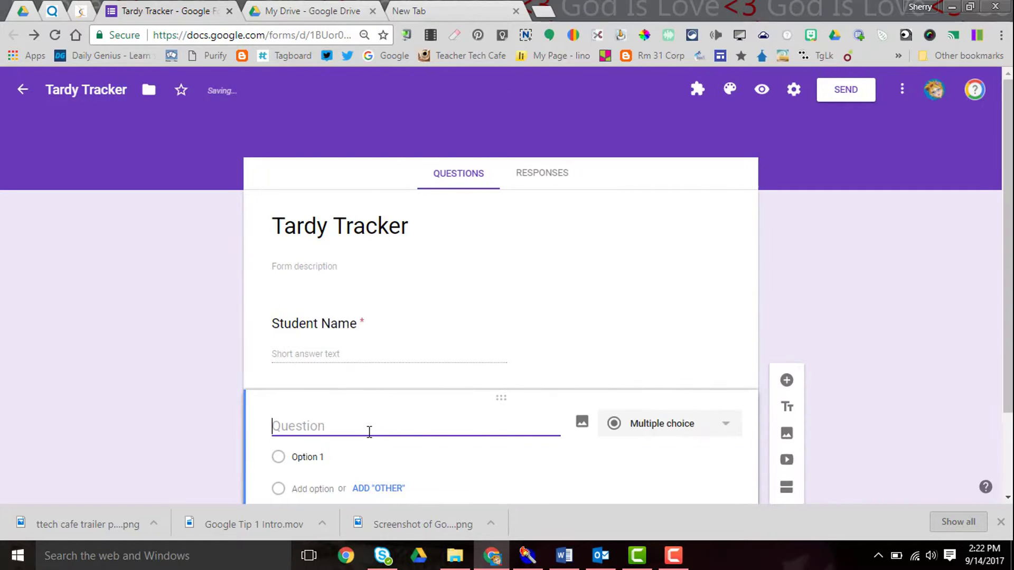
type("Notes")
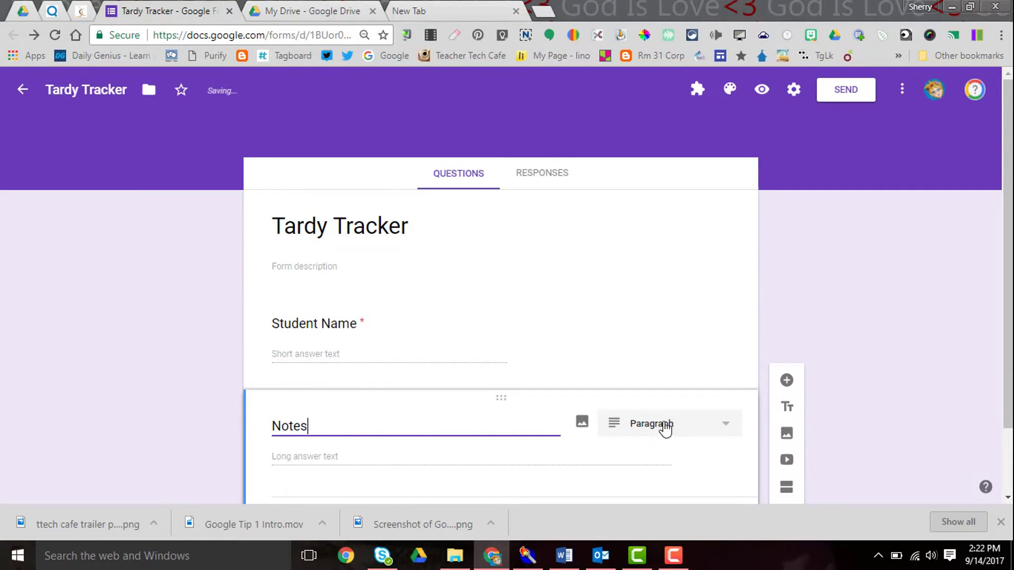
scroll(998, 422, "down", 1)
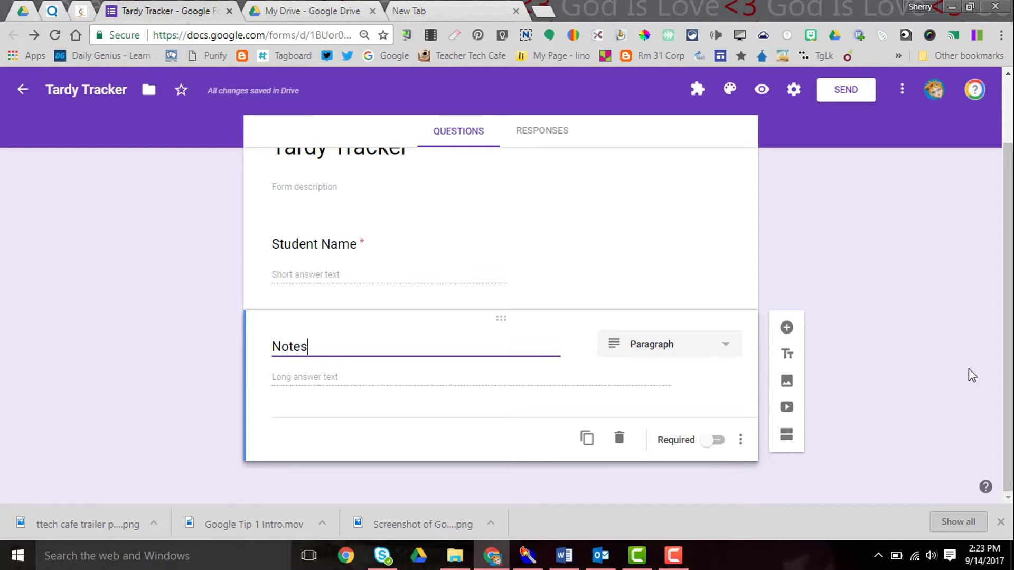
scroll(1009, 380, "up", 1)
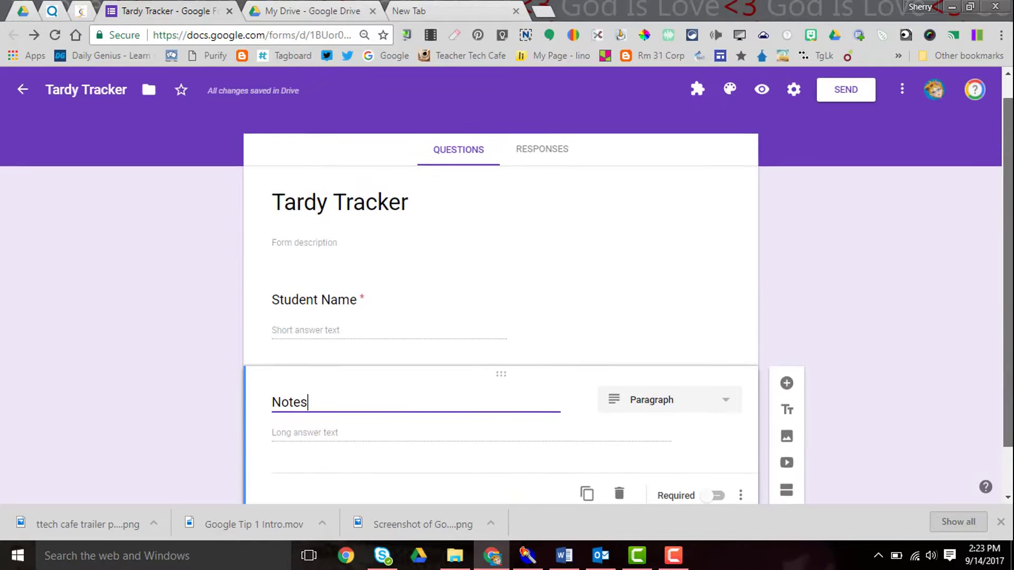
scroll(501, 301, "down", 1)
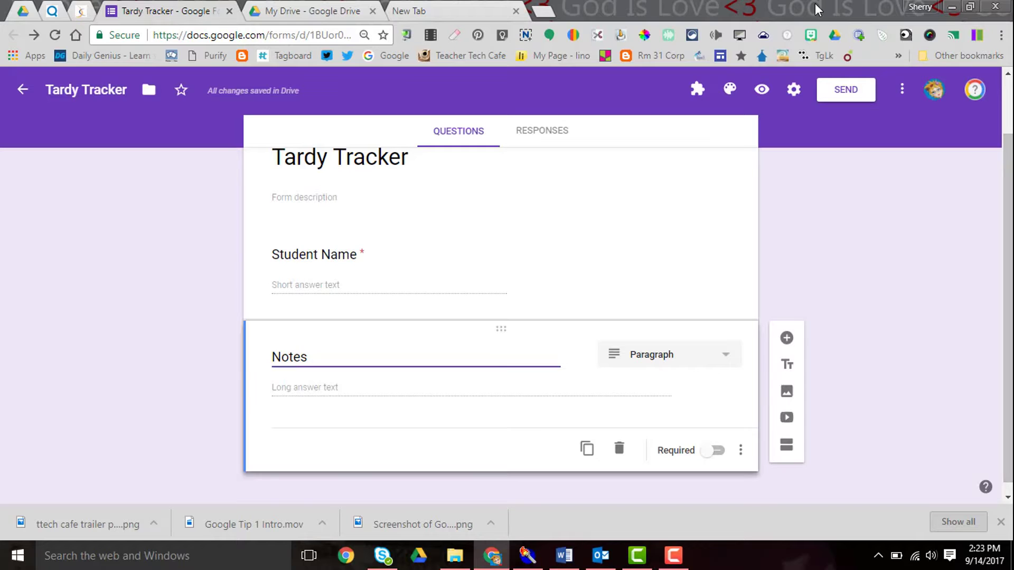
Step: Create and link a new 'Tardy Tracker (Responses)' spreadsheet, then return to the form
left_click(561, 136)
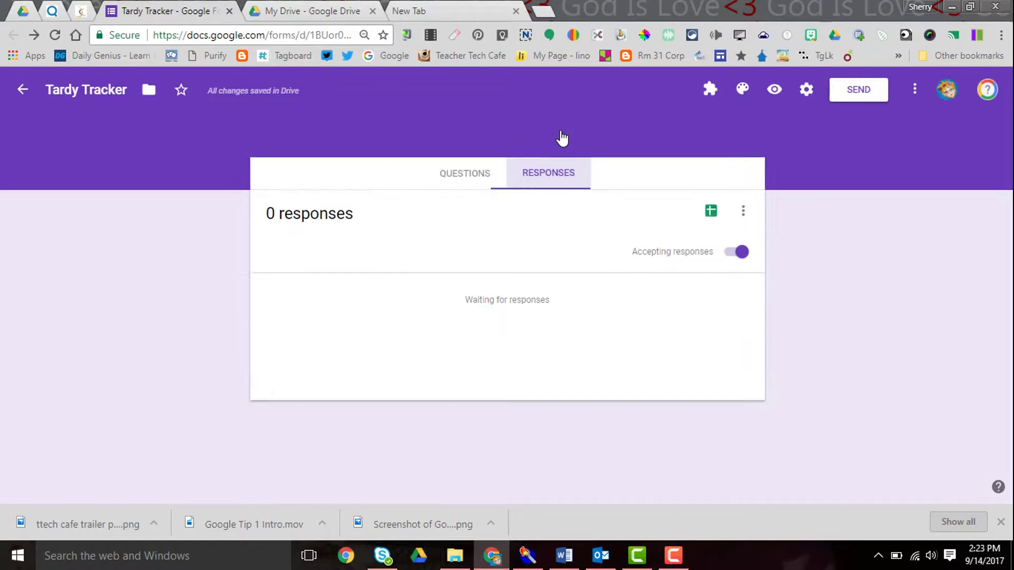
left_click(712, 214)
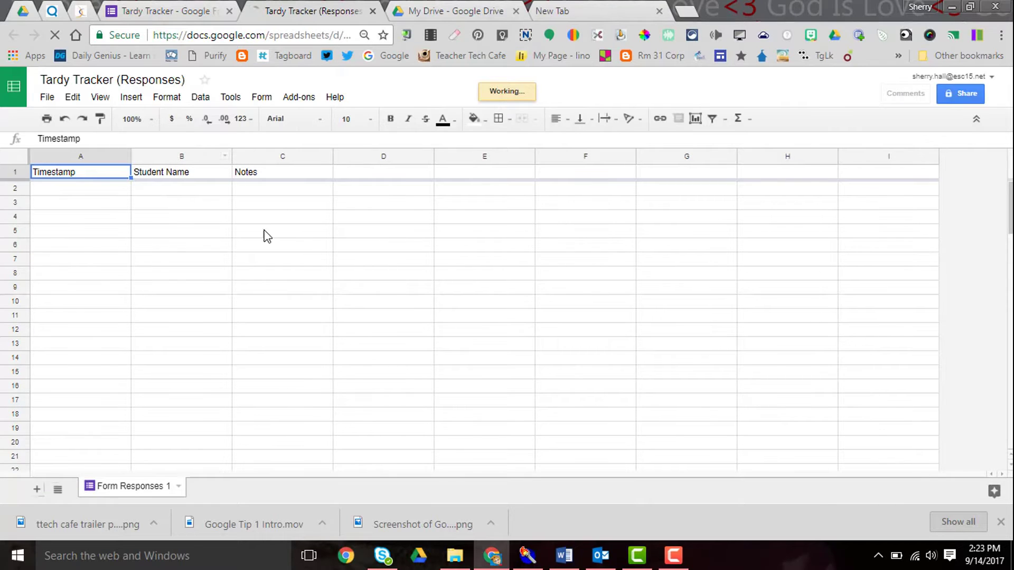
left_click(186, 13)
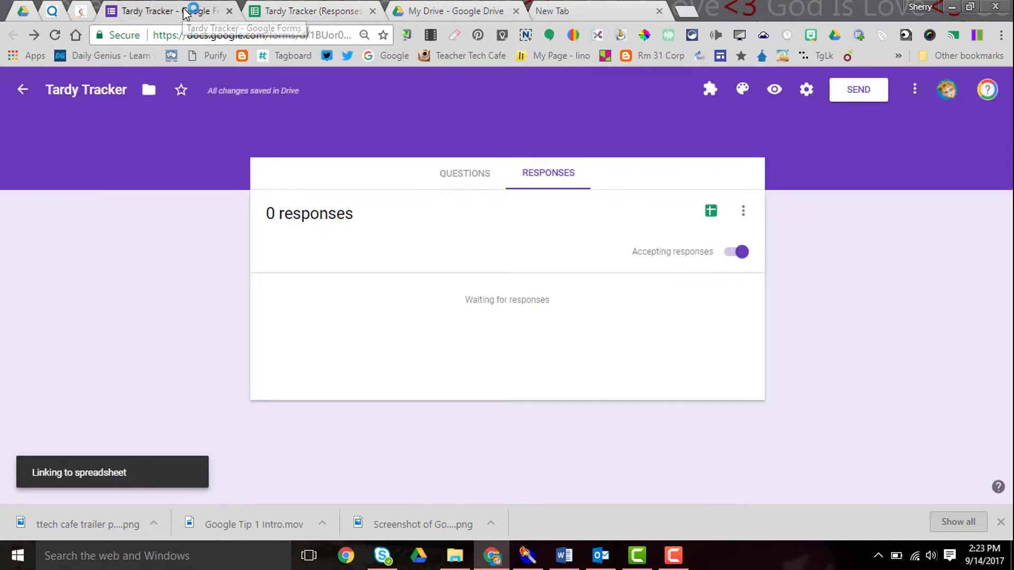
Step: Preview the live form and submit a first test response with a student's name
left_click(774, 89)
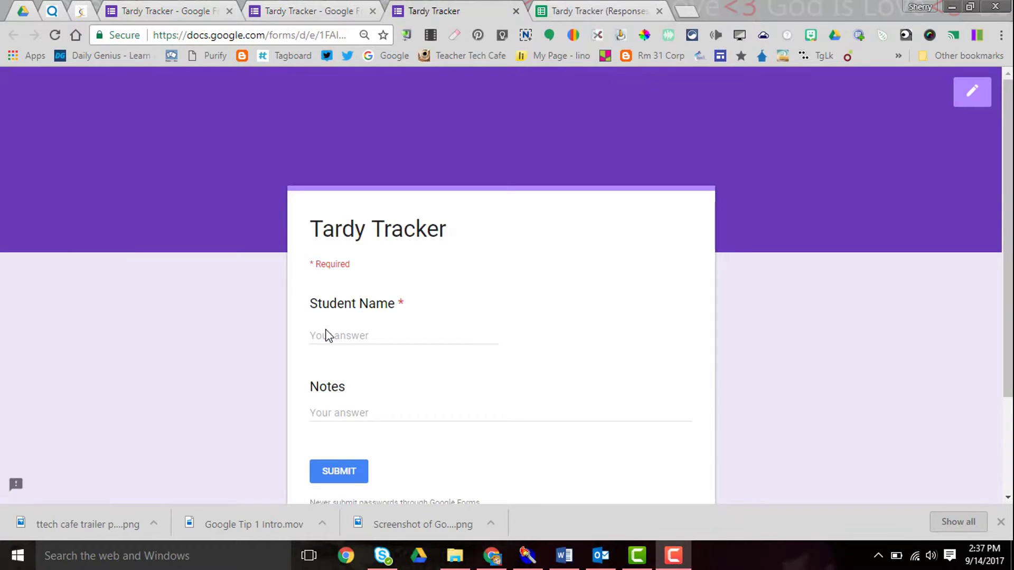
left_click(325, 333)
type("Brown, aSally")
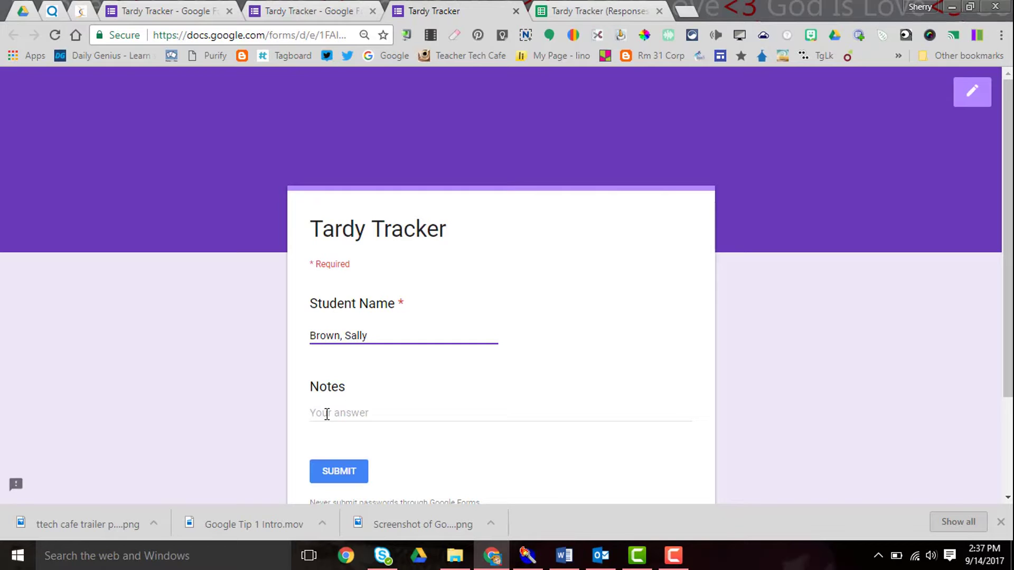
left_click(351, 474)
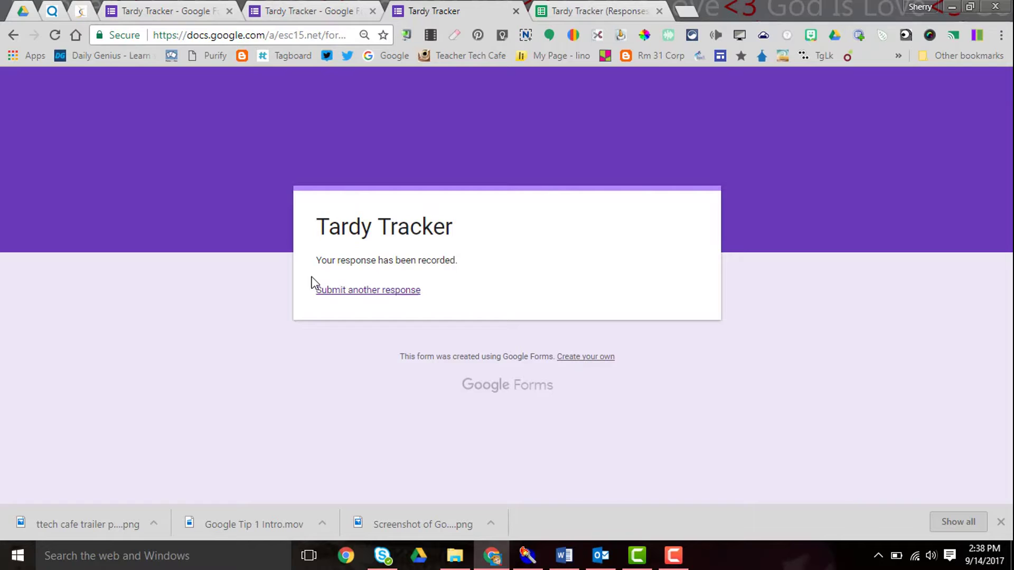
Step: Submit a second test response with another student's name and the note 'Dr. Note'
left_click(337, 292)
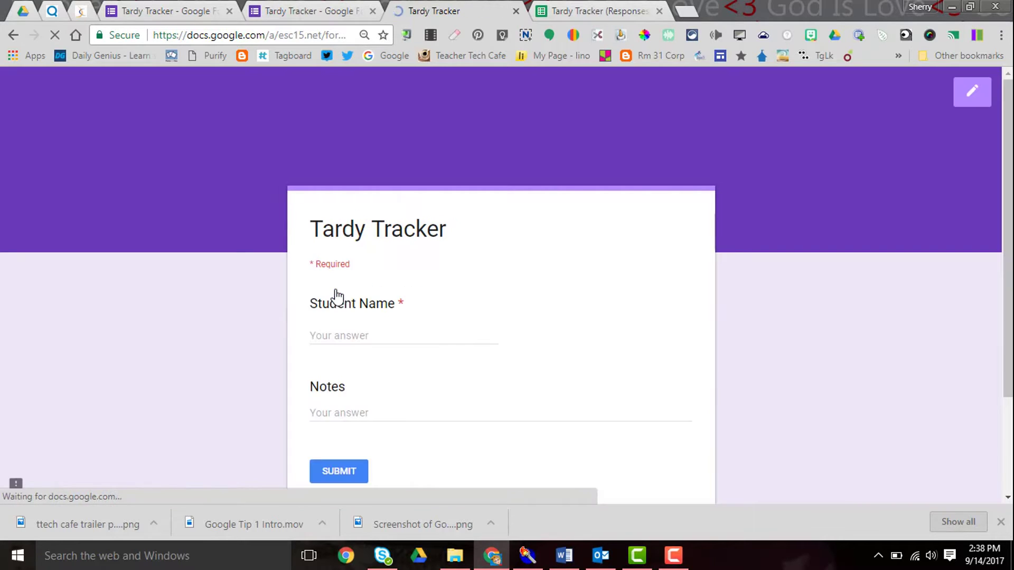
left_click(349, 335)
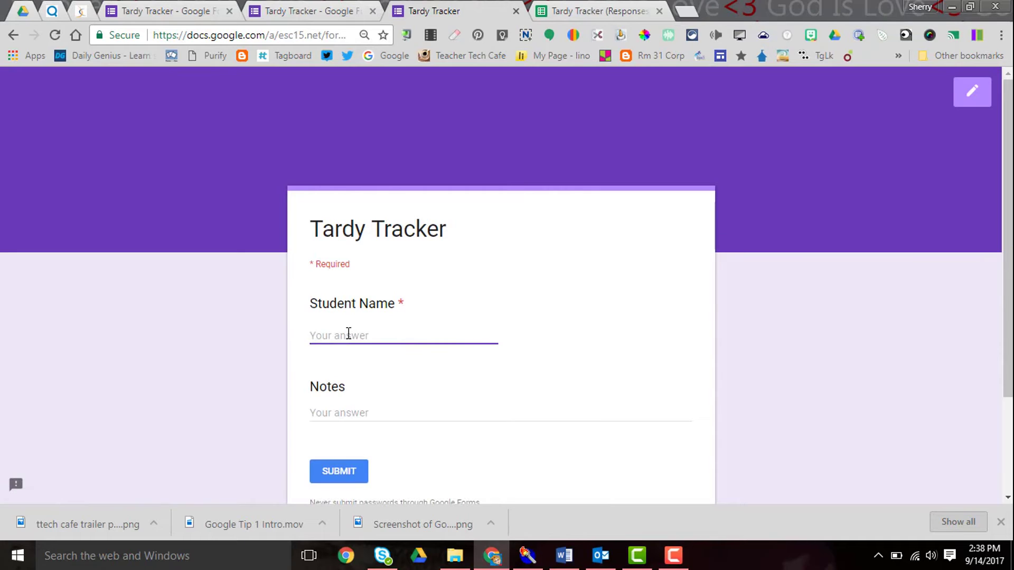
type("Smith, Johnny")
left_click(355, 411)
type("Dr. Note")
left_click(346, 478)
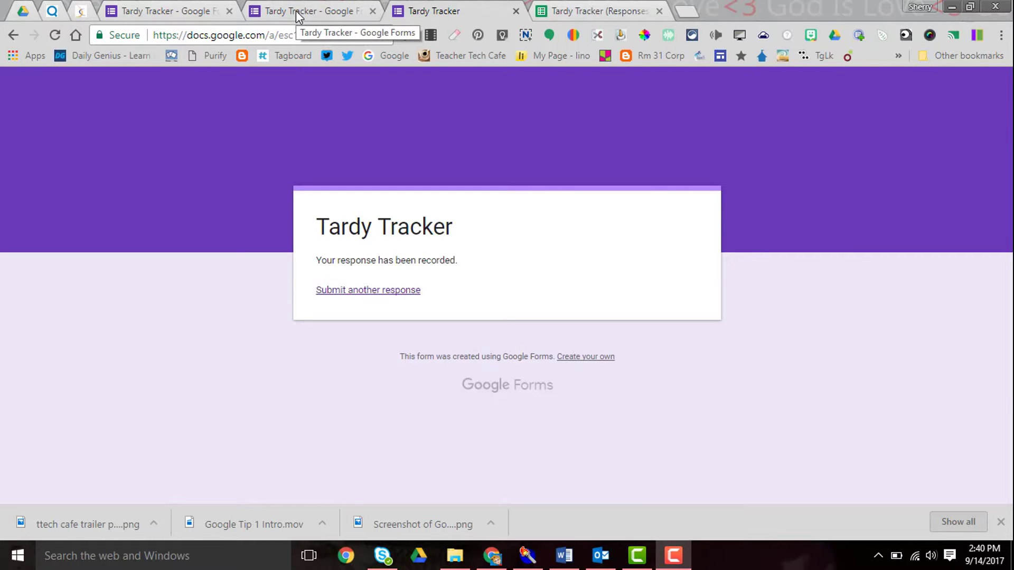
Step: Check that the form's Responses summary shows 2 responses
left_click(295, 10)
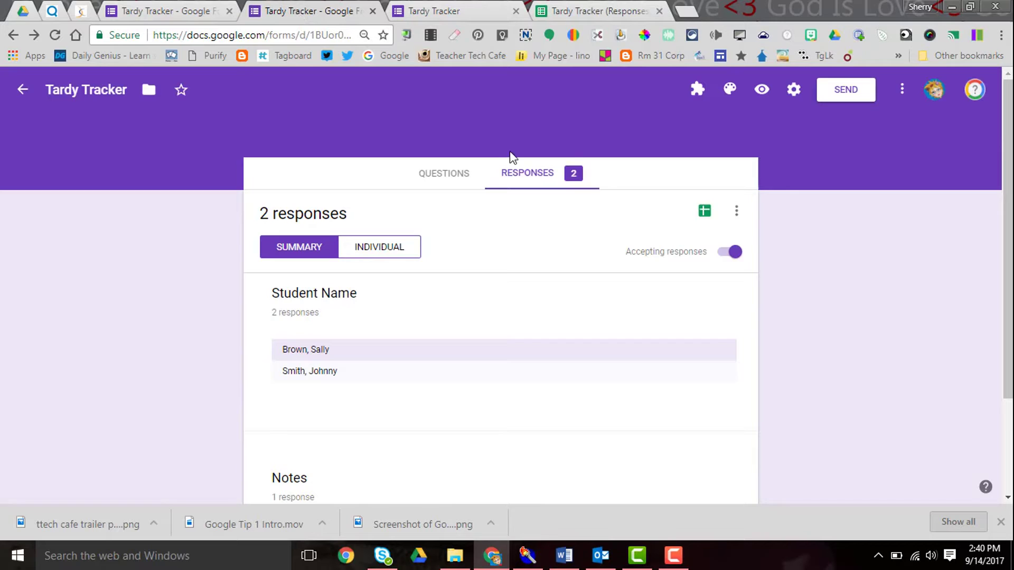
left_click(525, 179)
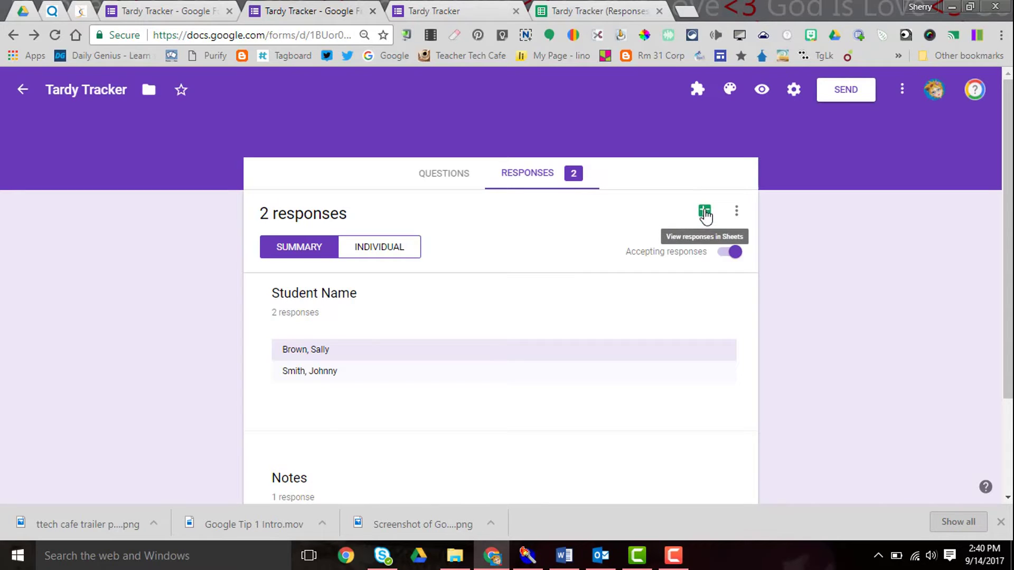
Step: Open the response spreadsheet and sort the sheet A→Z by the Student Name column
left_click(602, 13)
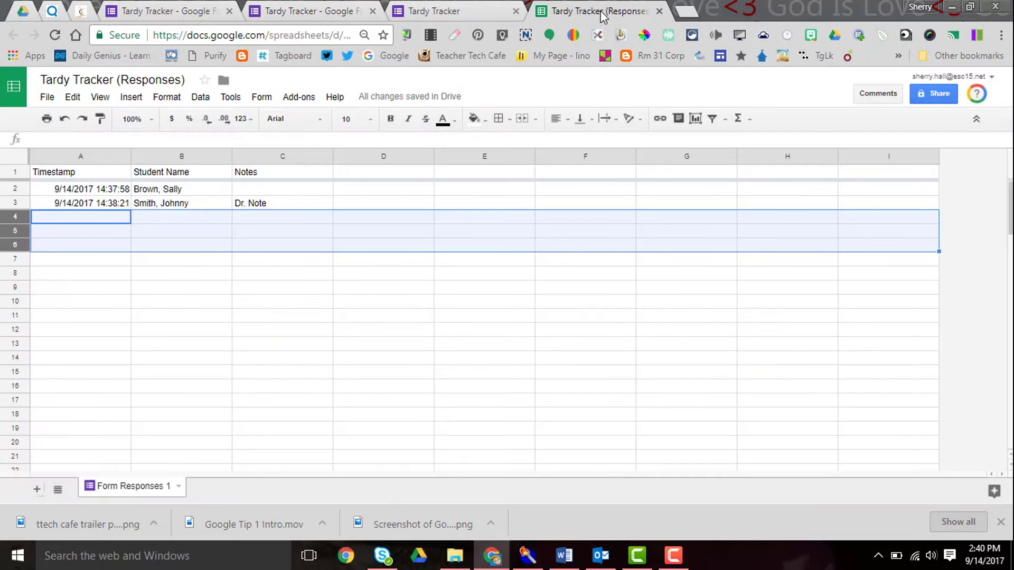
left_click(98, 191)
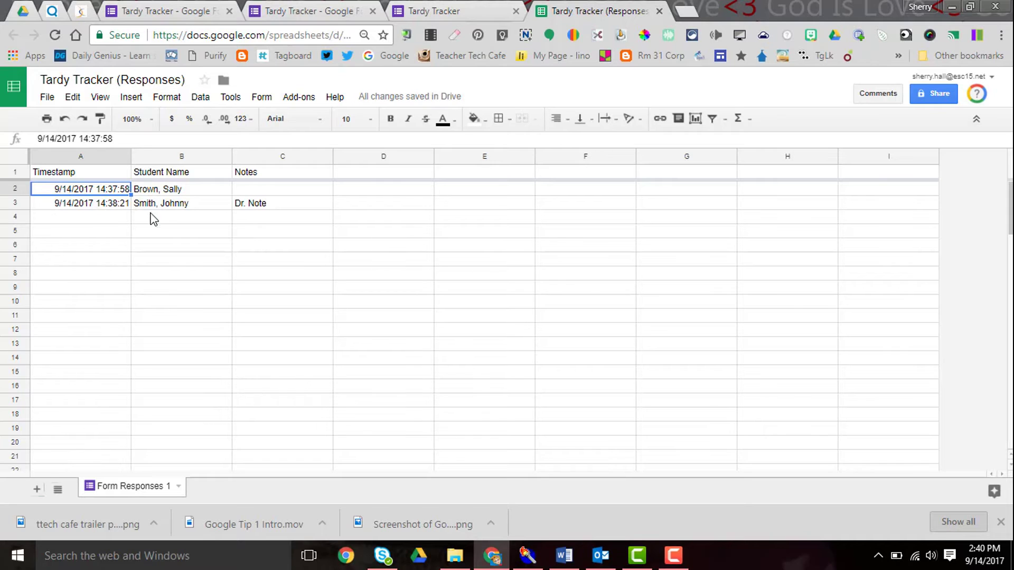
mouse_move(224, 159)
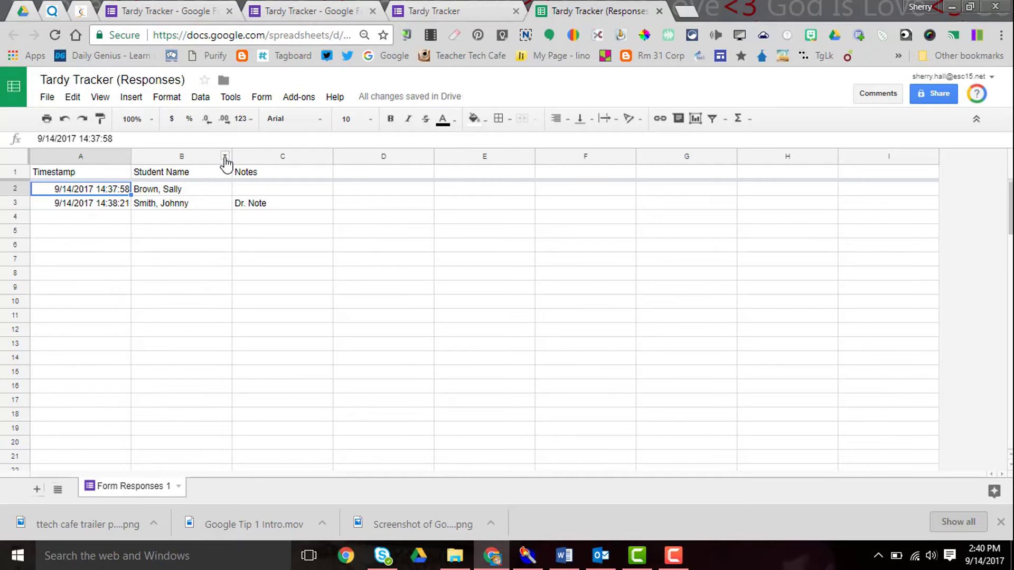
left_click(225, 155)
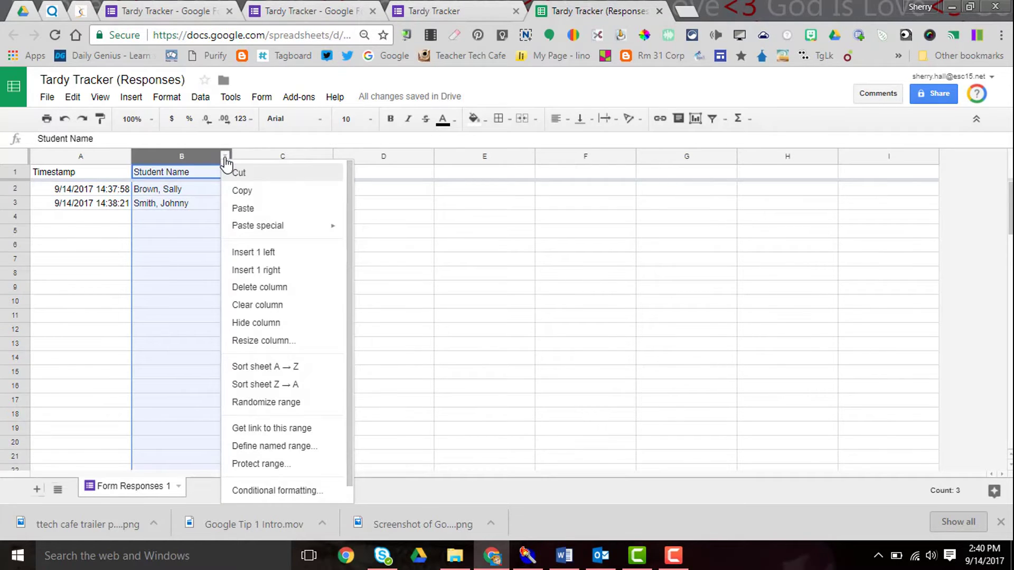
left_click(250, 366)
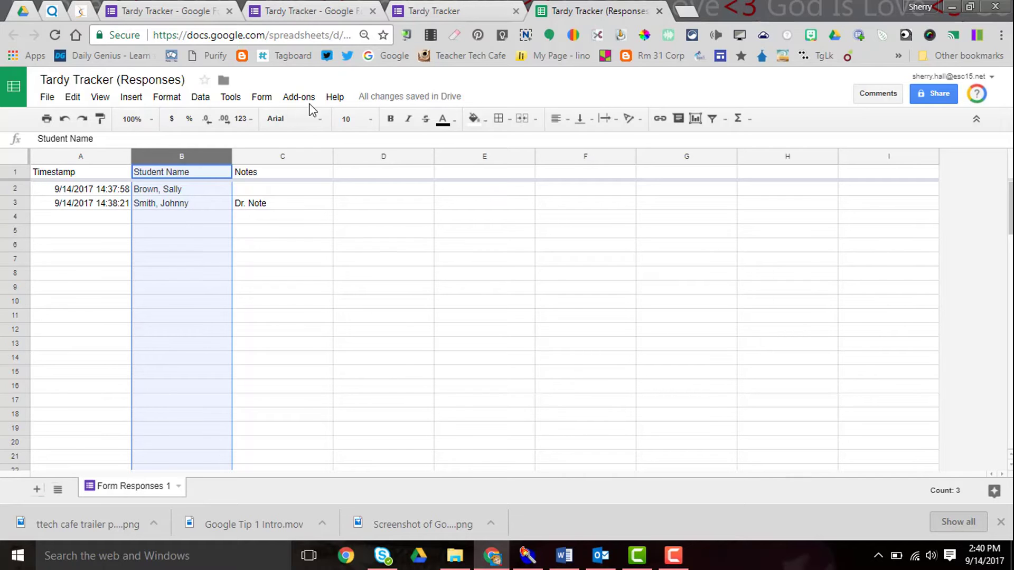
Step: Submit a third test response repeating the first student's name with no note
left_click(442, 16)
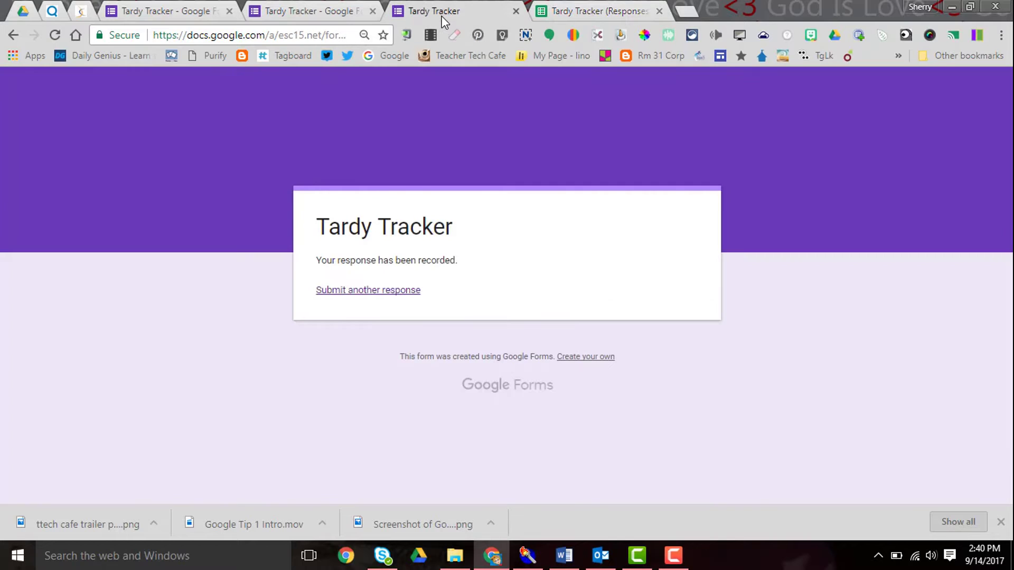
left_click(374, 294)
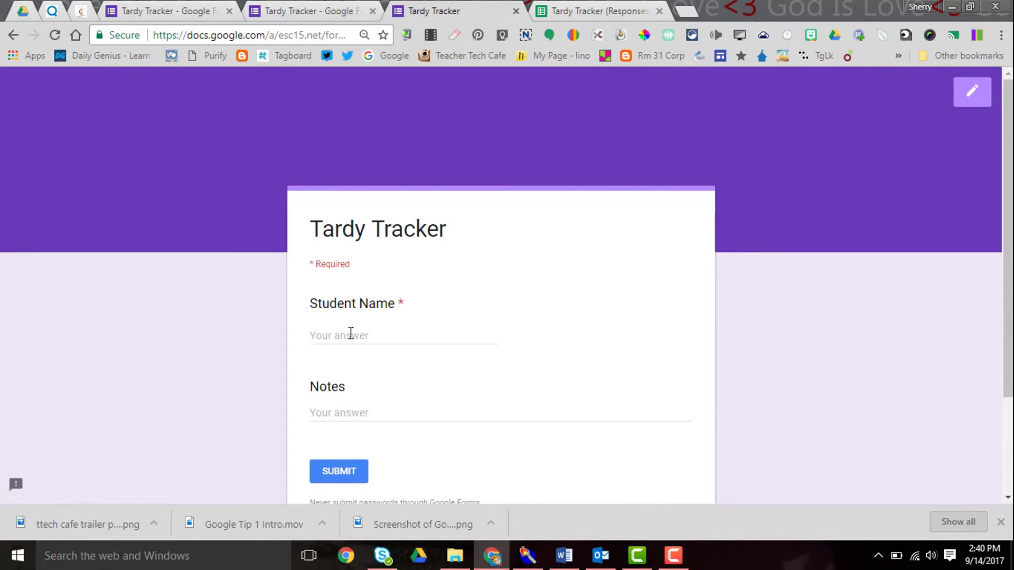
left_click(351, 334)
type("Brown")
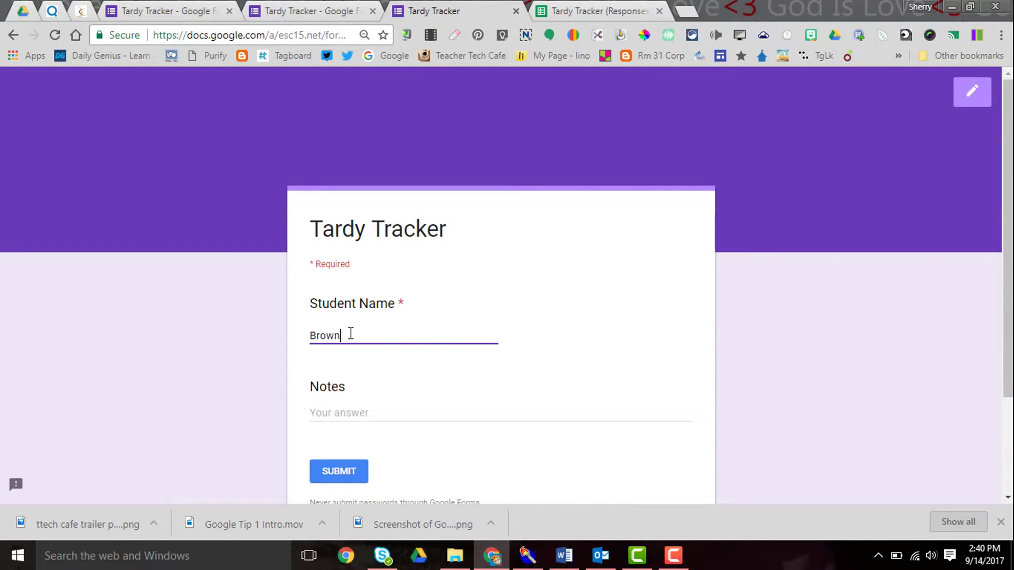
type(", Sally")
left_click(349, 477)
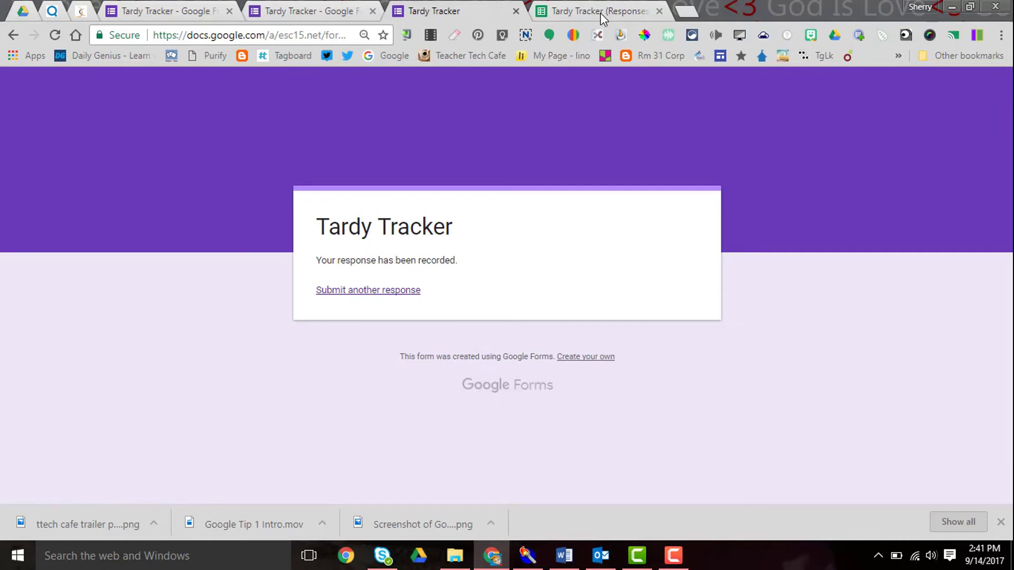
Step: Re-sort the response sheet A→Z by Student Name in column B
left_click(603, 16)
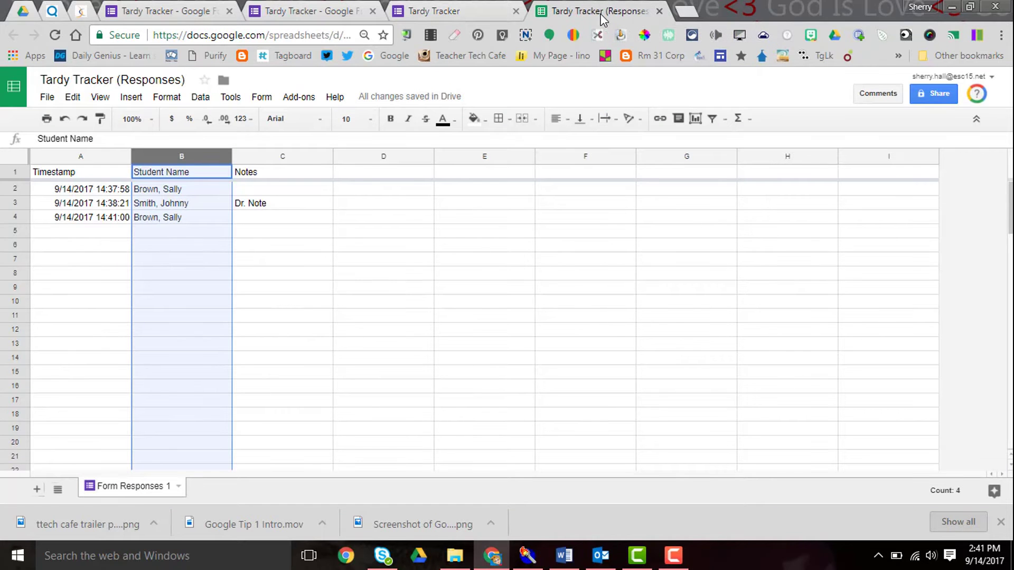
left_click(226, 159)
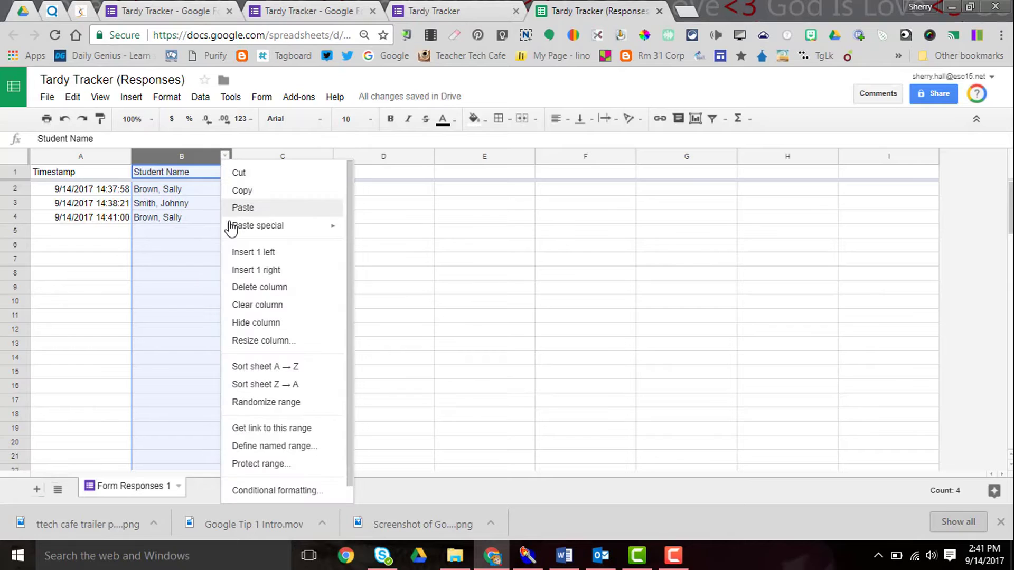
left_click(256, 365)
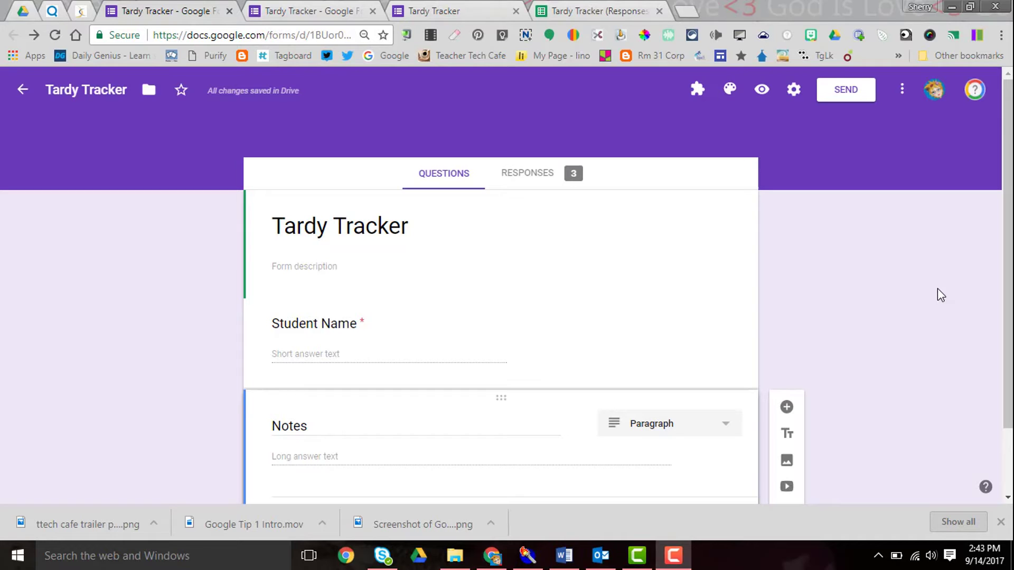
Step: Enable 'Edit after submit' in the form's General settings and save
left_click(795, 98)
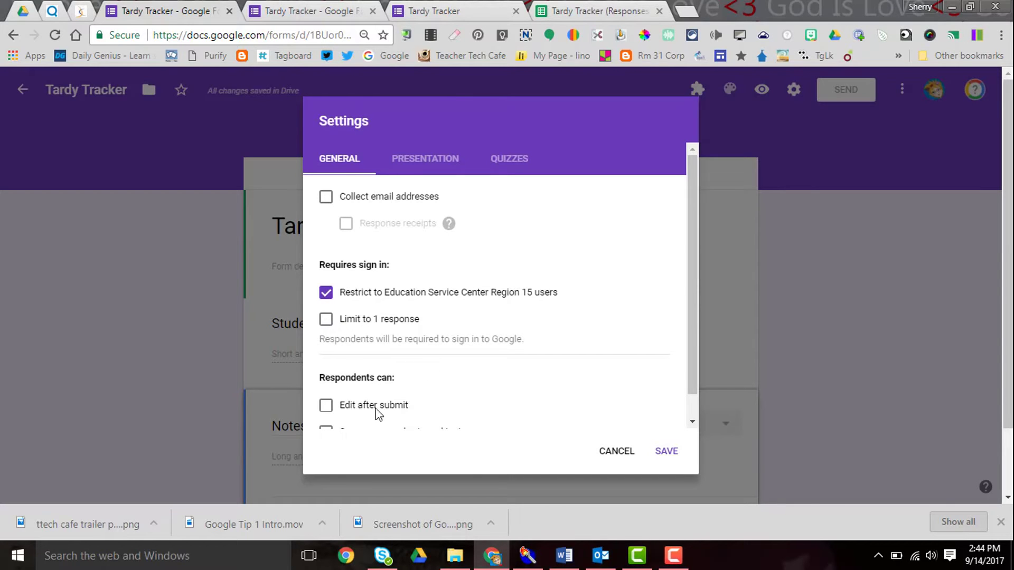
left_click(327, 406)
left_click_drag(696, 341, 687, 379)
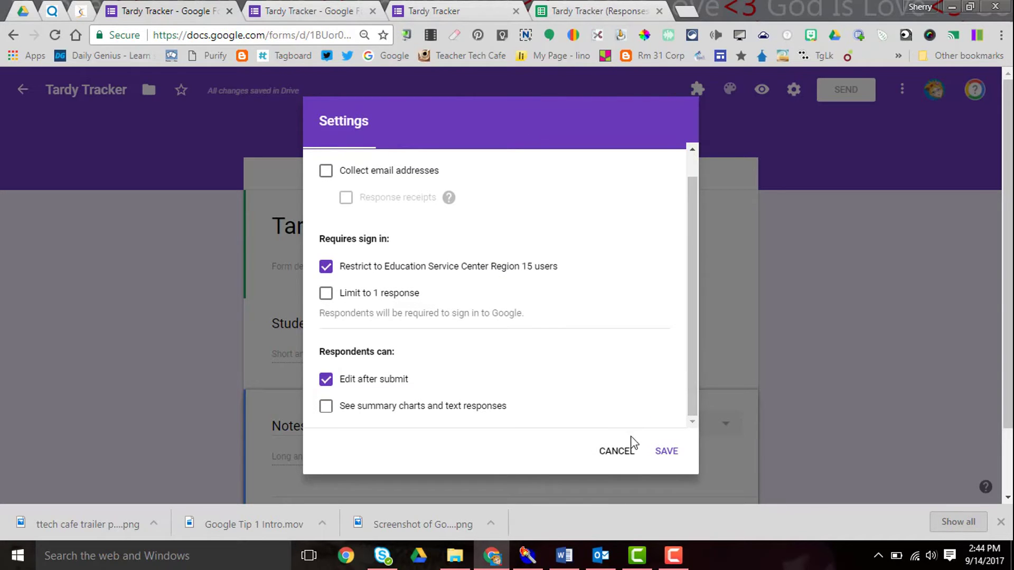
left_click(666, 452)
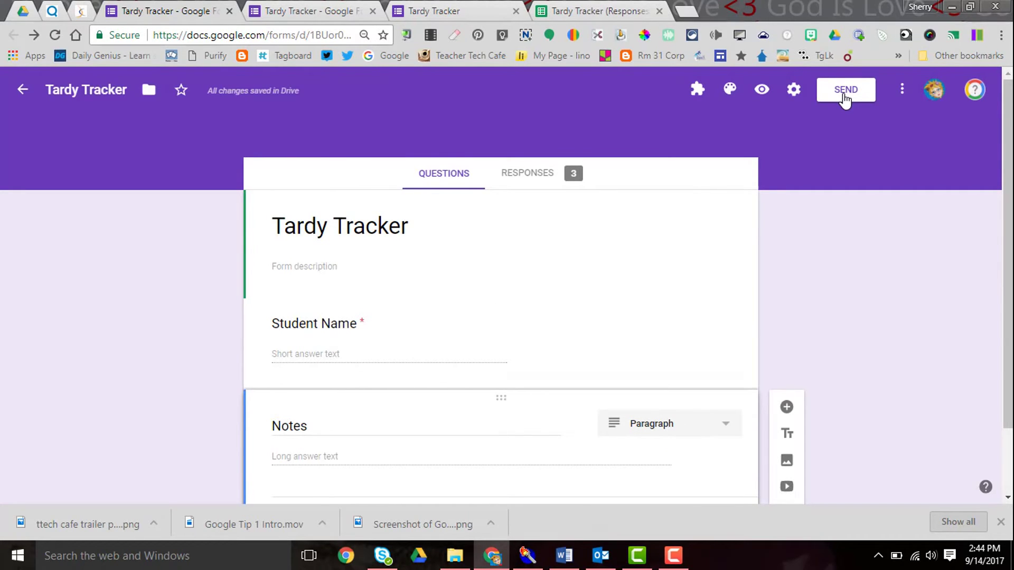
Step: Get the form's shortened goo.gl share link and copy it to the clipboard
left_click(845, 98)
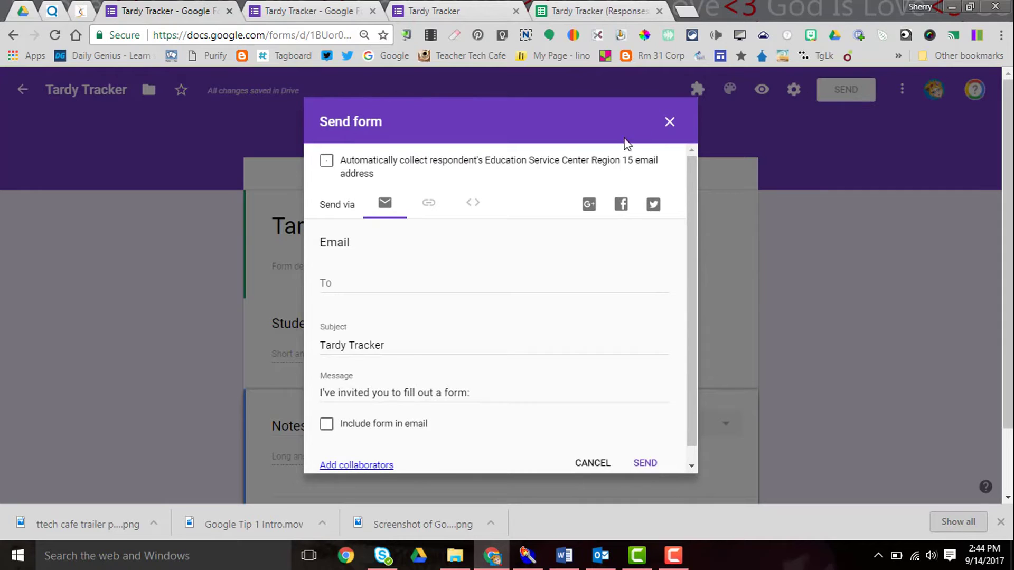
left_click(428, 206)
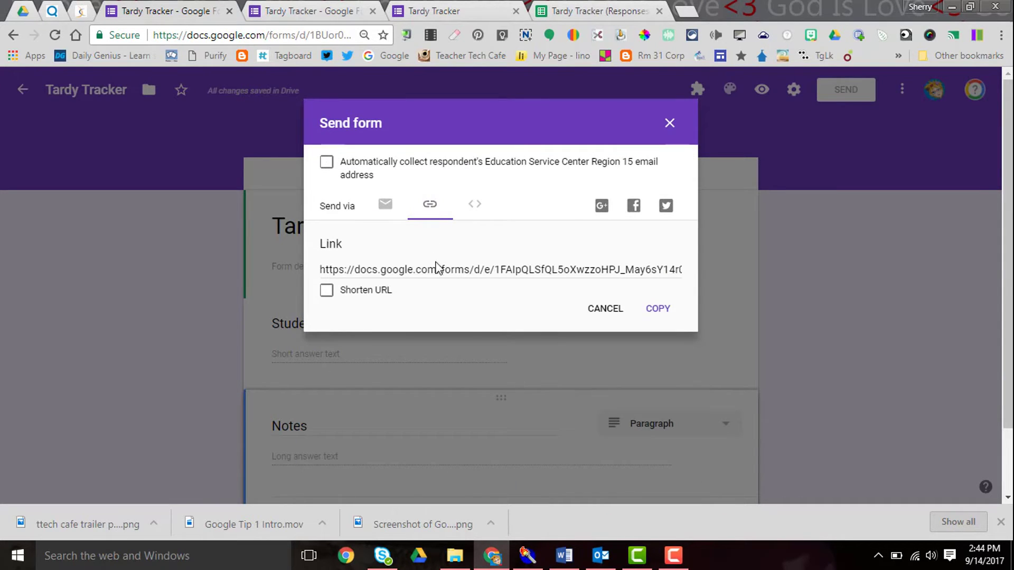
left_click(326, 290)
right_click(392, 268)
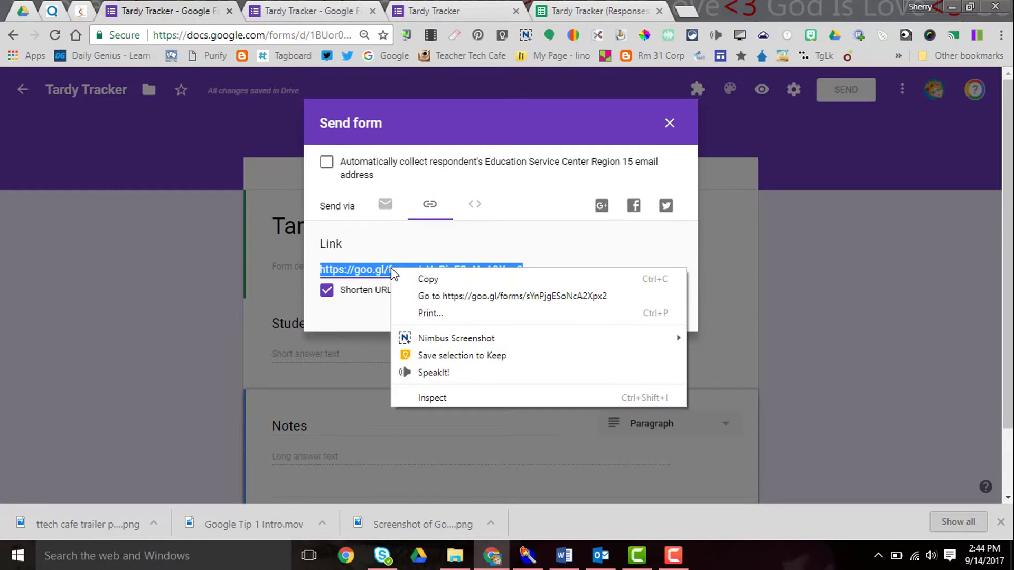
left_click(425, 280)
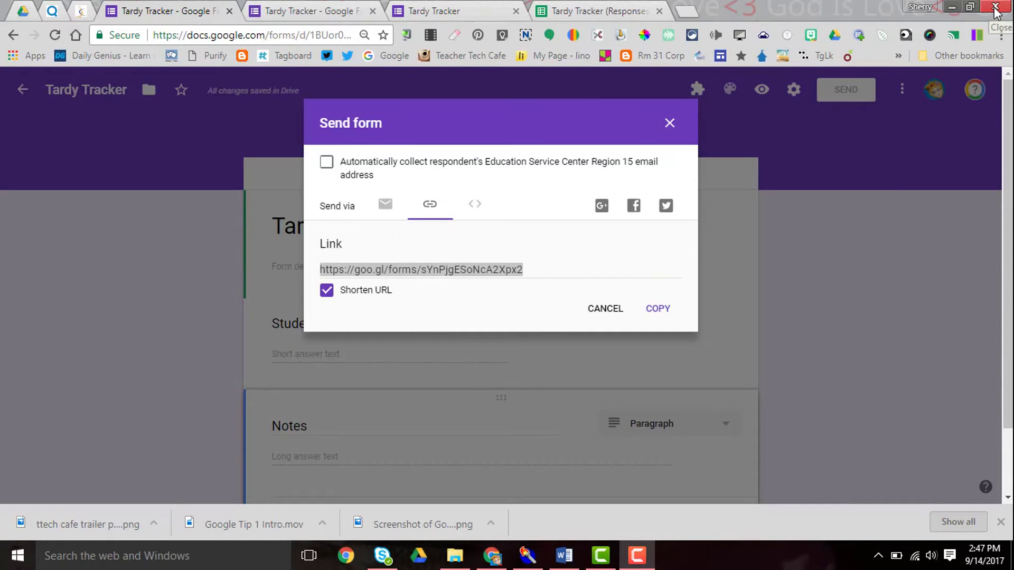
Step: Close Chrome and create a desktop shortcut named 'Tardy Tracker' pointing to the pasted short form link
left_click(996, 8)
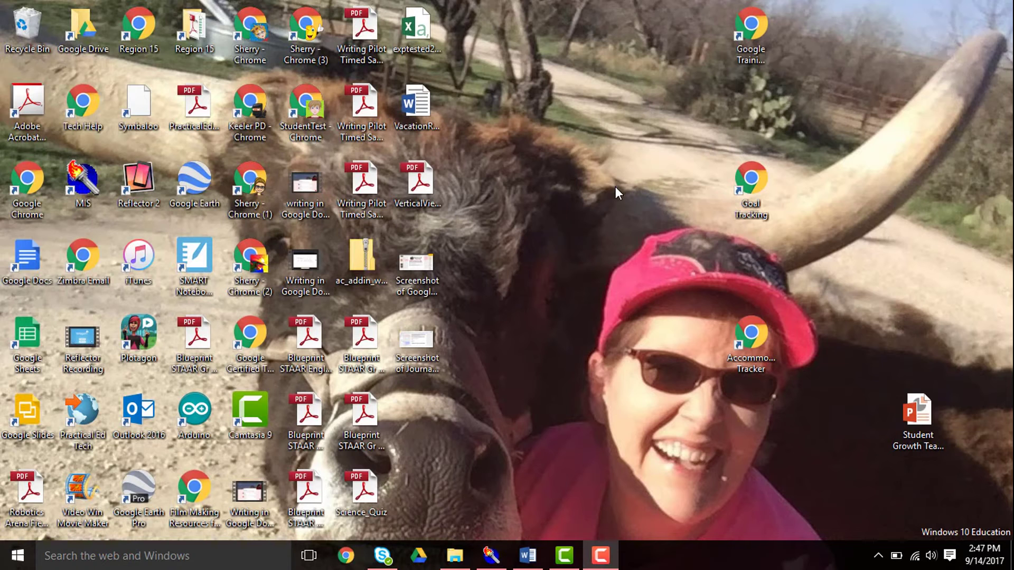
right_click(616, 186)
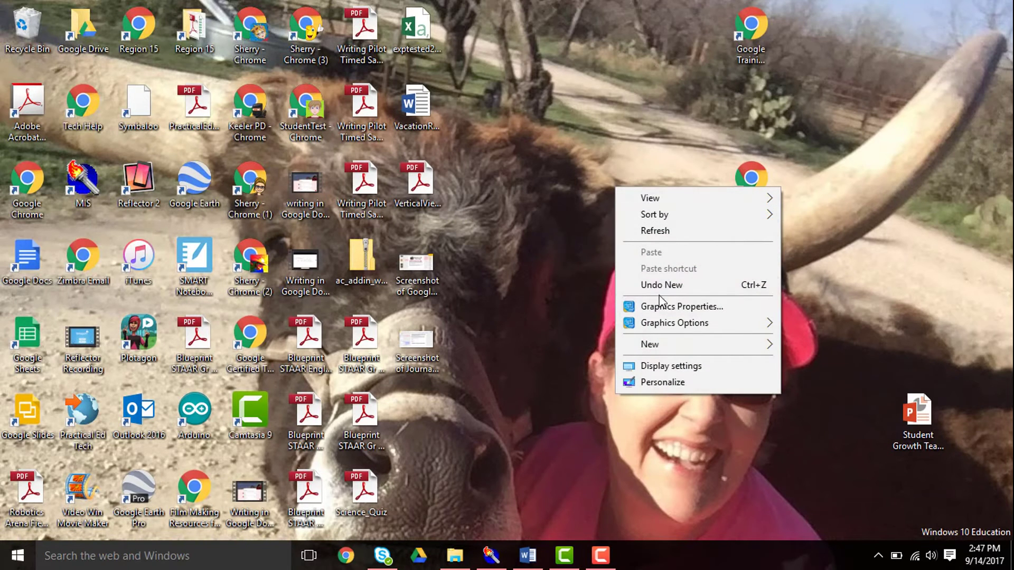
mouse_move(671, 346)
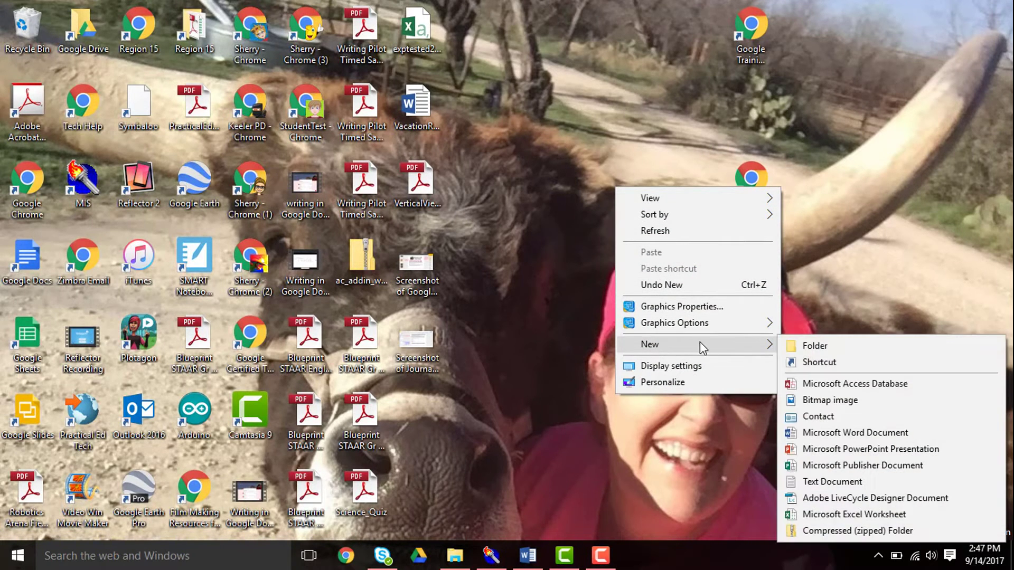
left_click(816, 362)
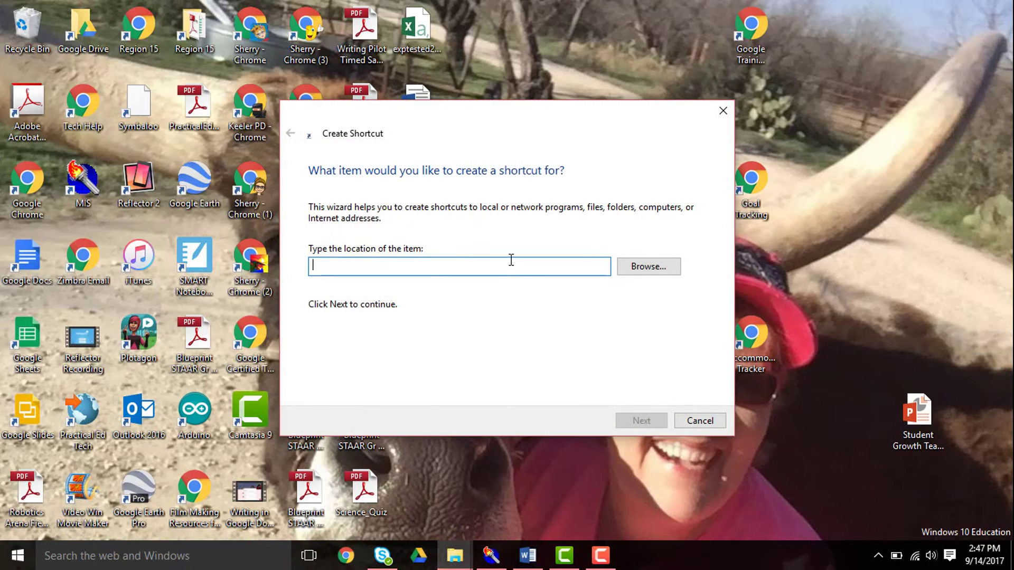
key("ctrl+v")
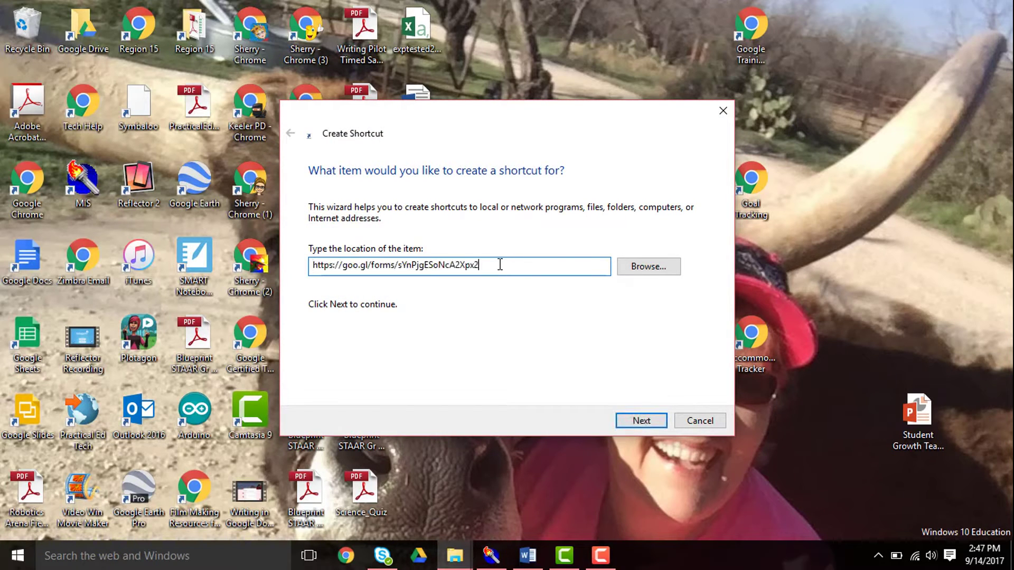
left_click(630, 421)
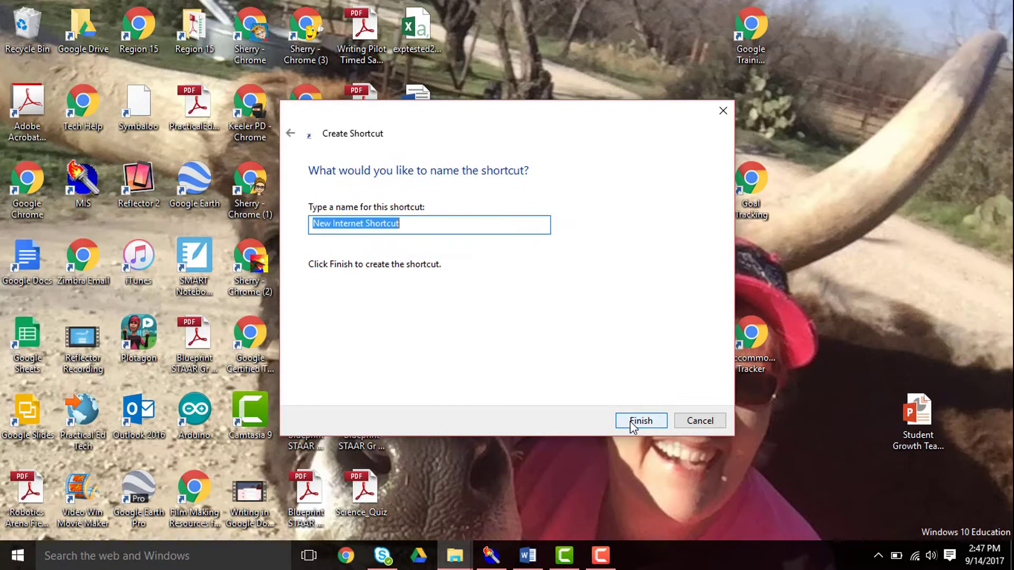
type("Tar")
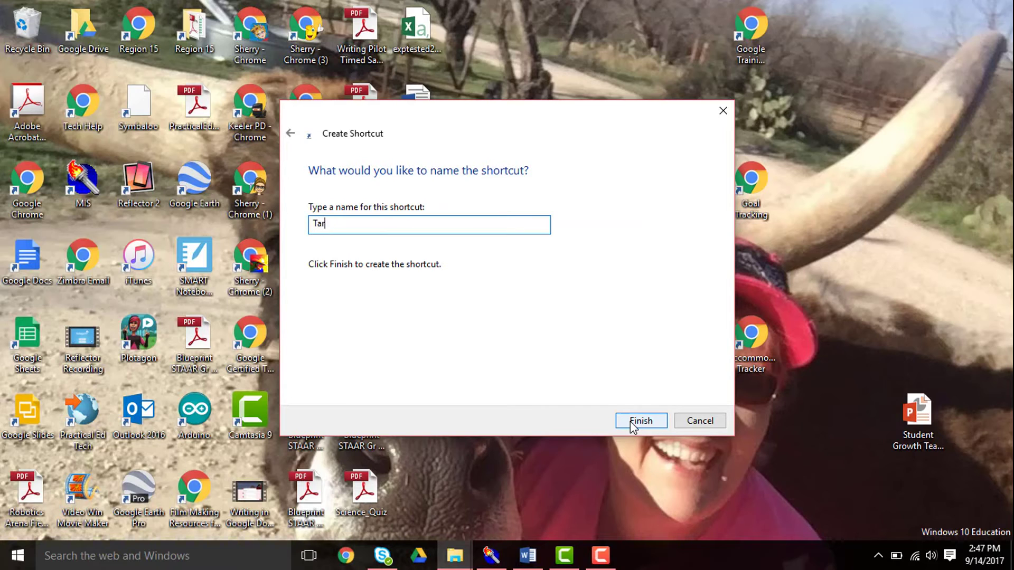
type("dy Tracker")
left_click(652, 421)
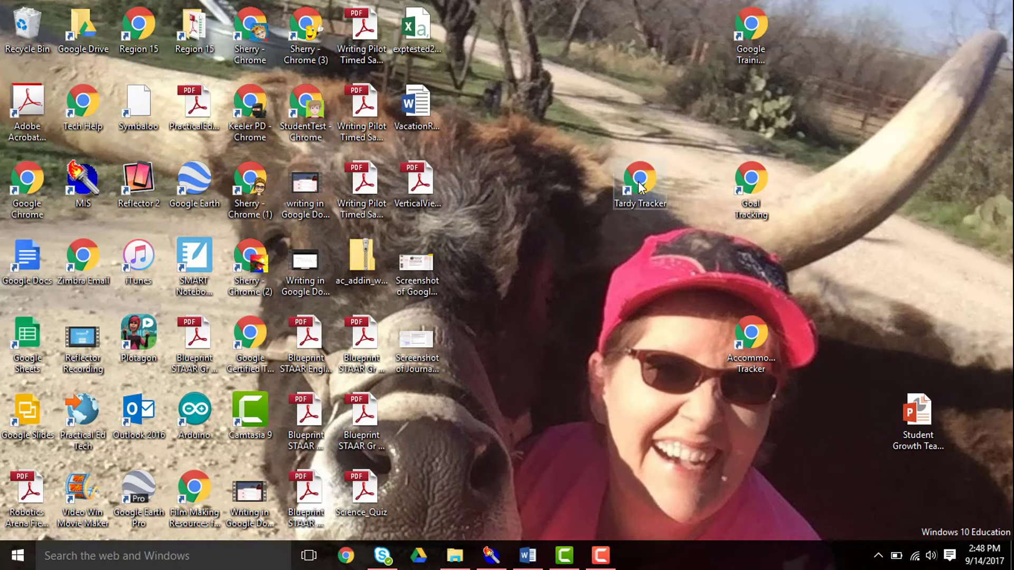
Step: Open the form from the Tardy Tracker desktop shortcut and submit a response with a student's name
left_click_drag(639, 185, 631, 122)
double_click(638, 105)
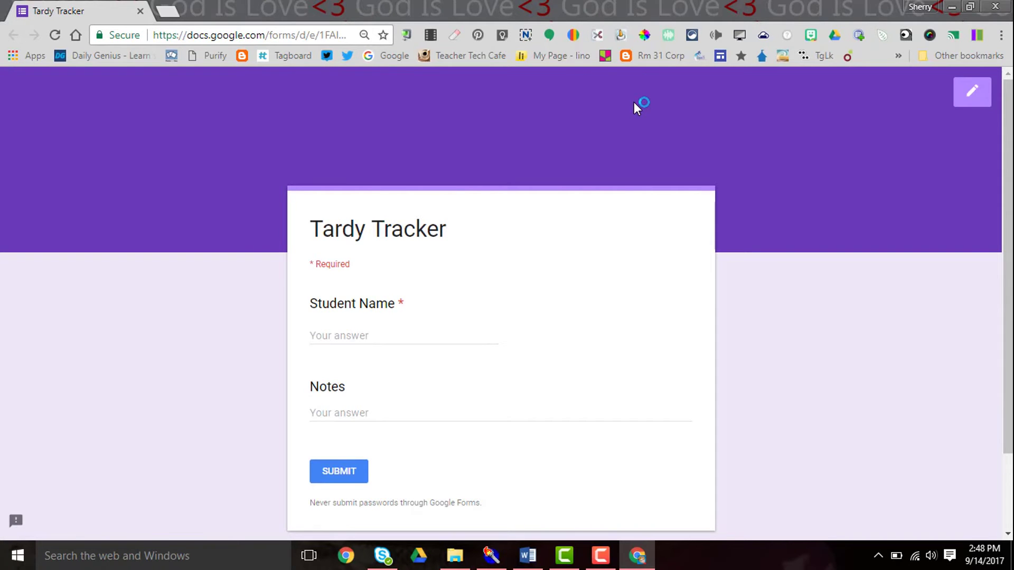
left_click(389, 338)
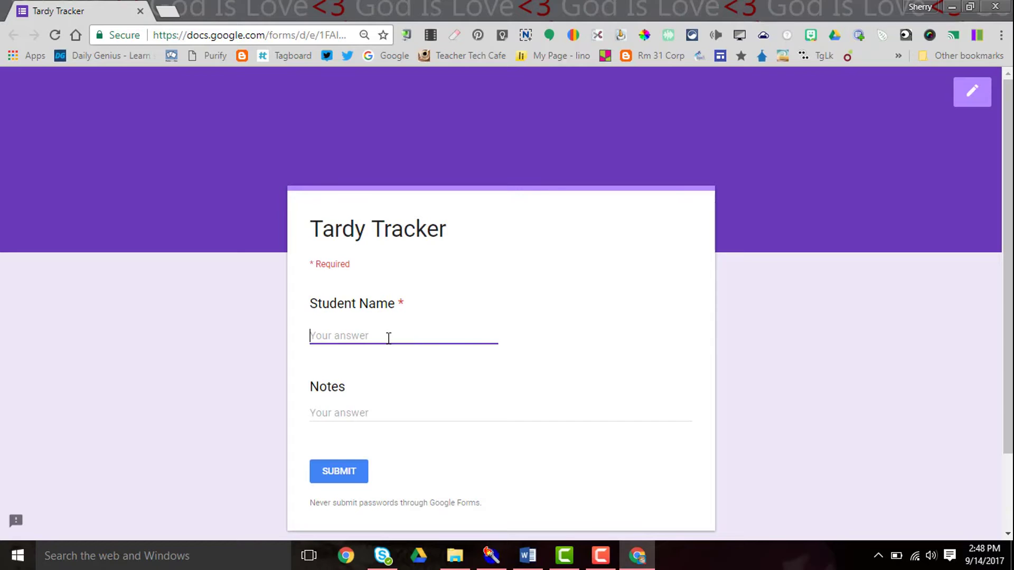
type("Brown, Sally")
left_click(335, 480)
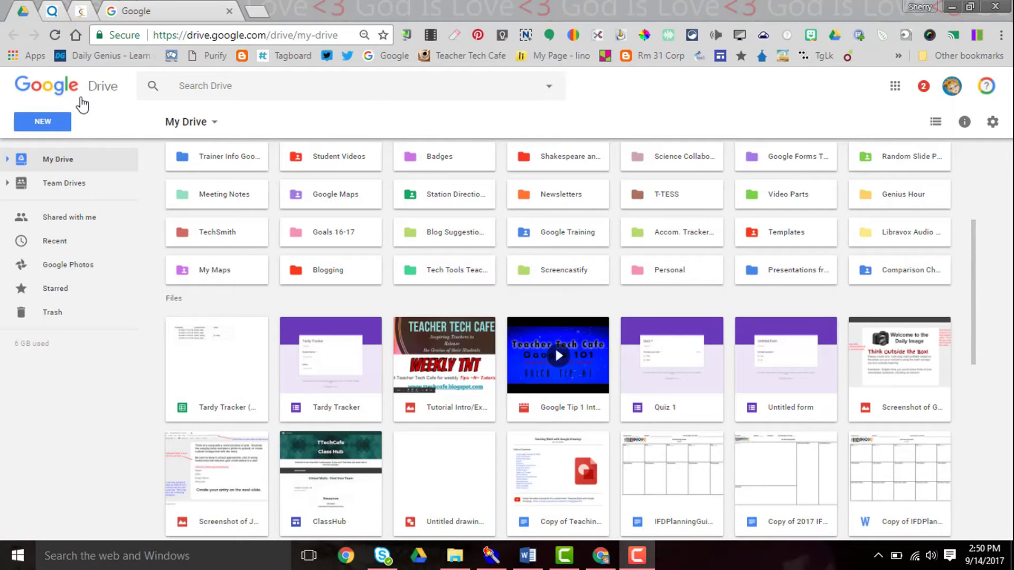
Step: Open the Tardy Tracker (Responses) spreadsheet and sort the sheet A→Z by the Student Name column
double_click(211, 379)
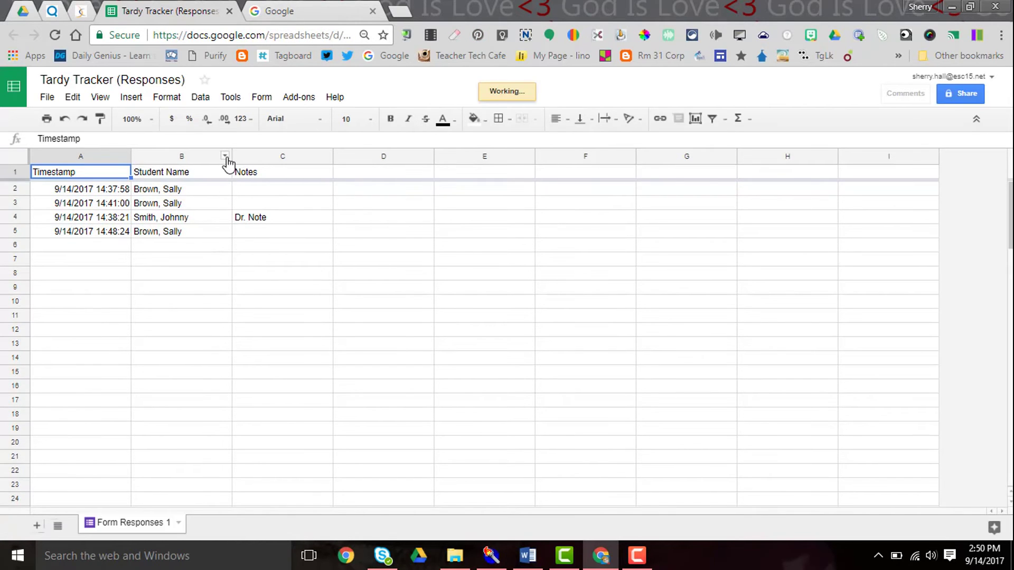
left_click(225, 156)
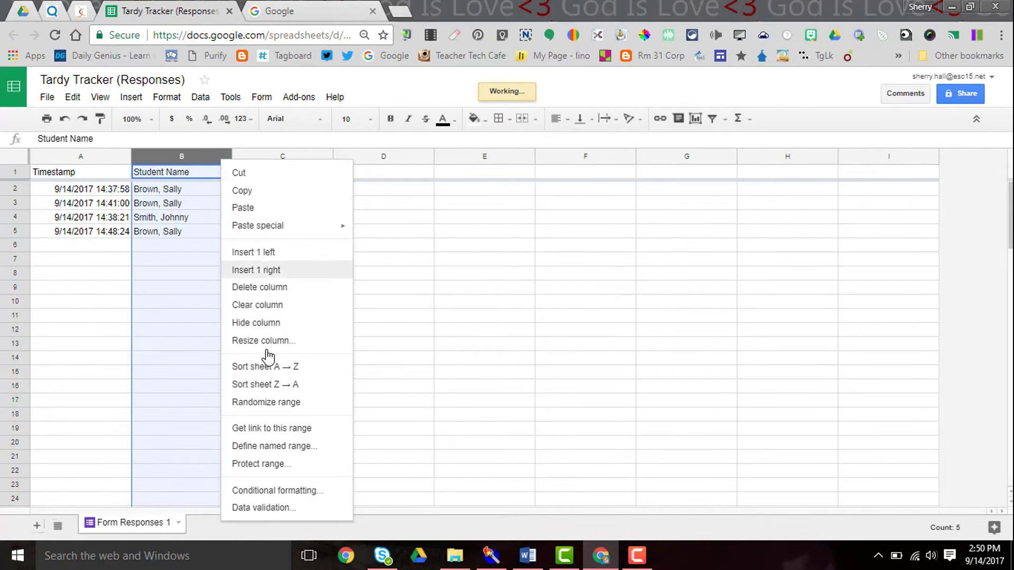
left_click(266, 370)
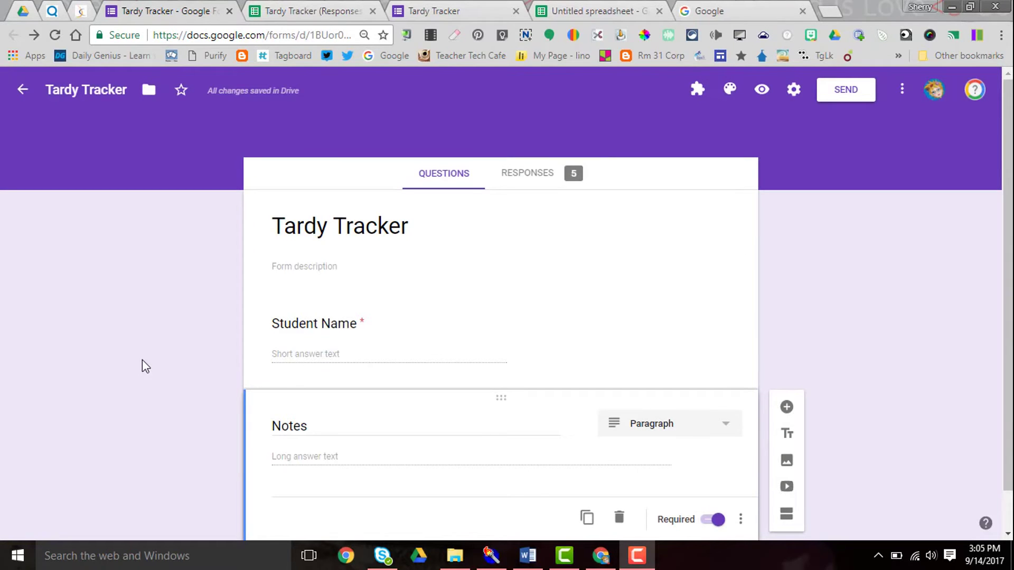
Step: Change the Student Name question type to Dropdown, then bring up the spreadsheet of student names
left_click(306, 317)
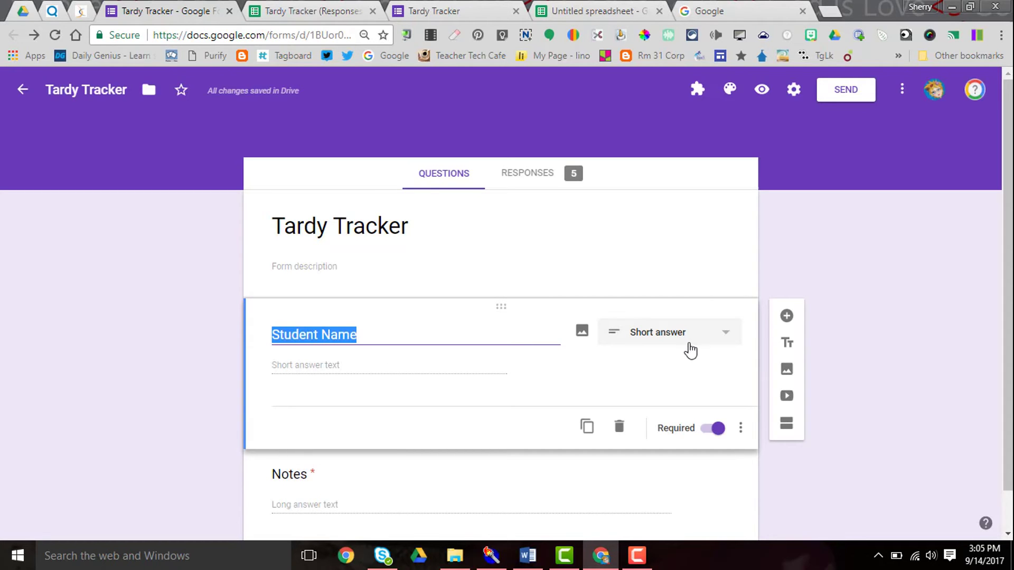
left_click(722, 344)
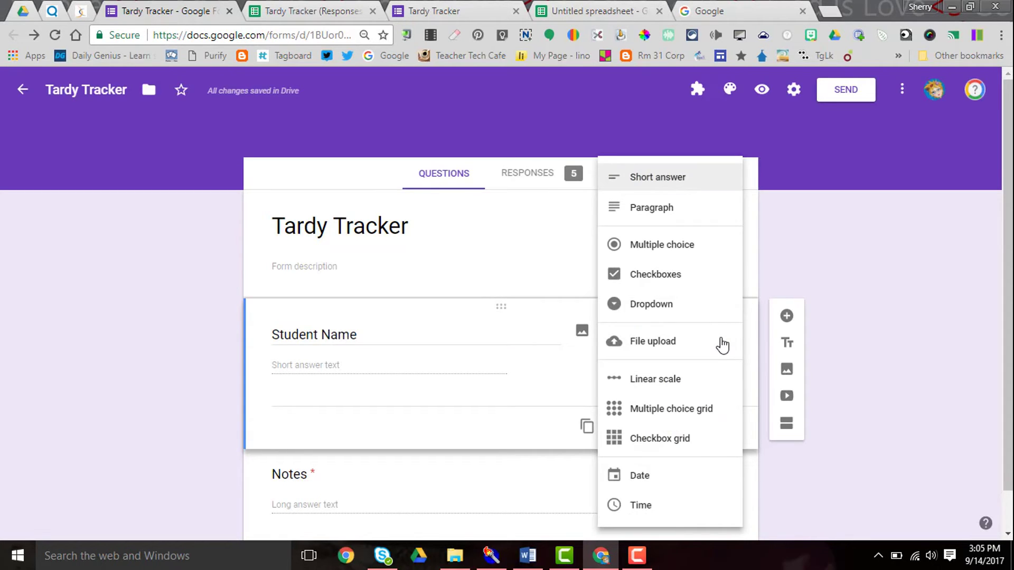
left_click(692, 308)
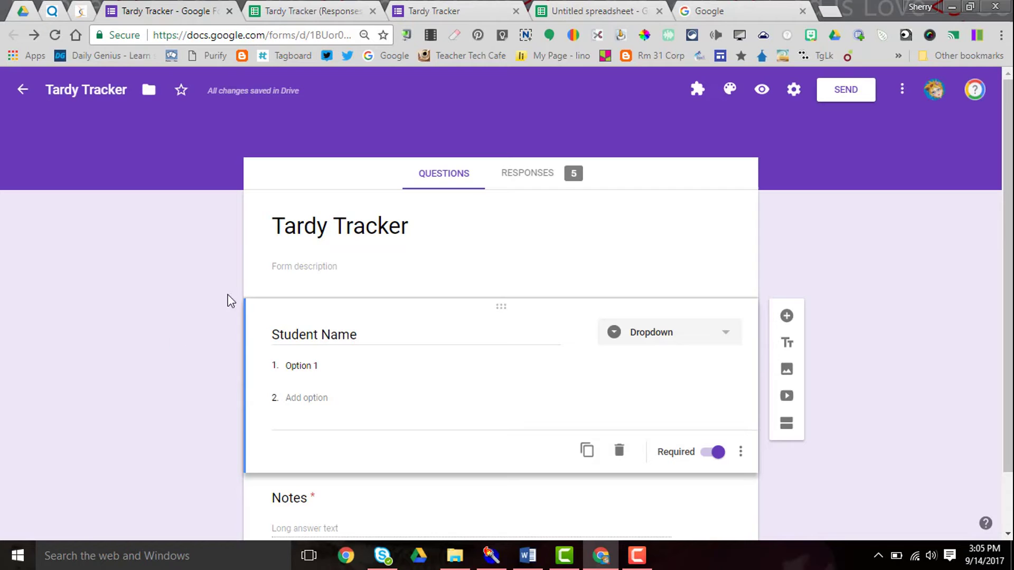
left_click(572, 11)
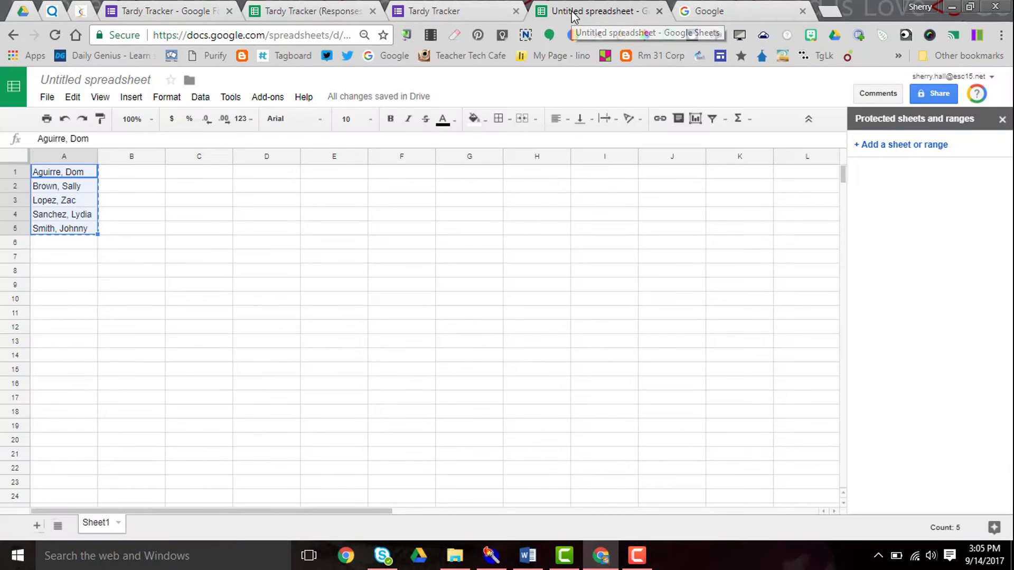
Step: Copy the five names in A1:A5 and paste them over Option 1 as dropdown options
right_click(58, 205)
left_click(80, 230)
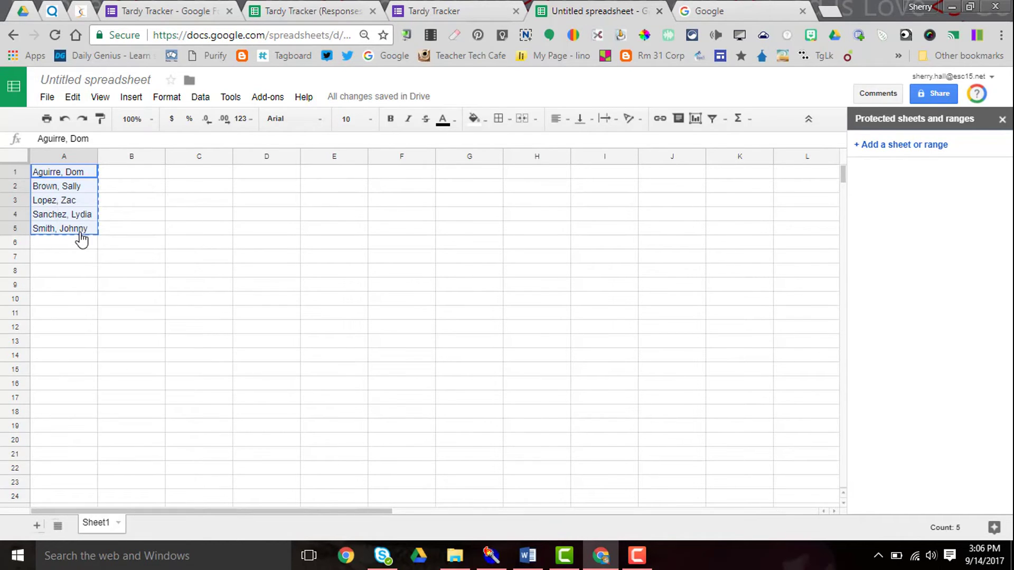
left_click(448, 12)
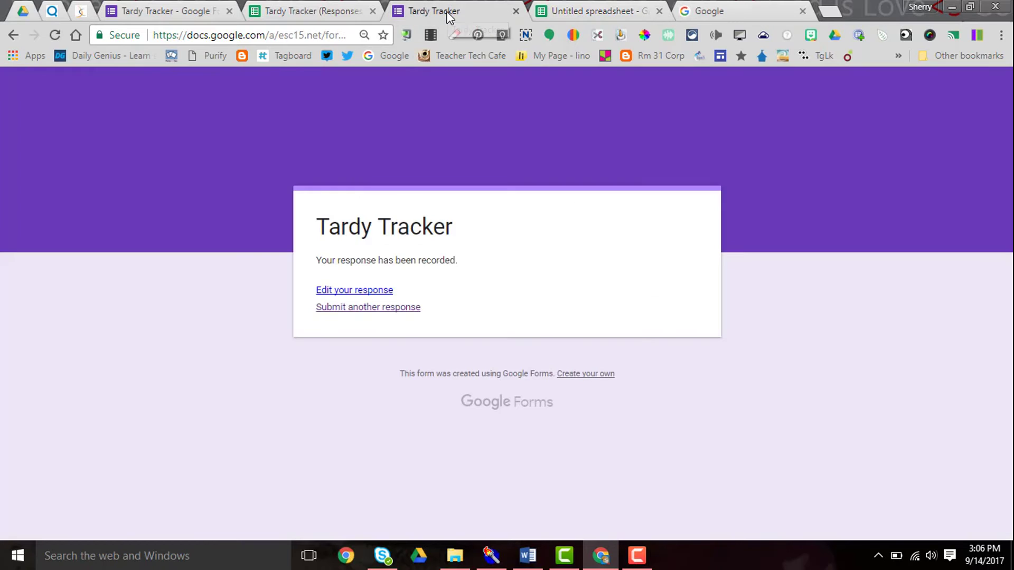
left_click(159, 12)
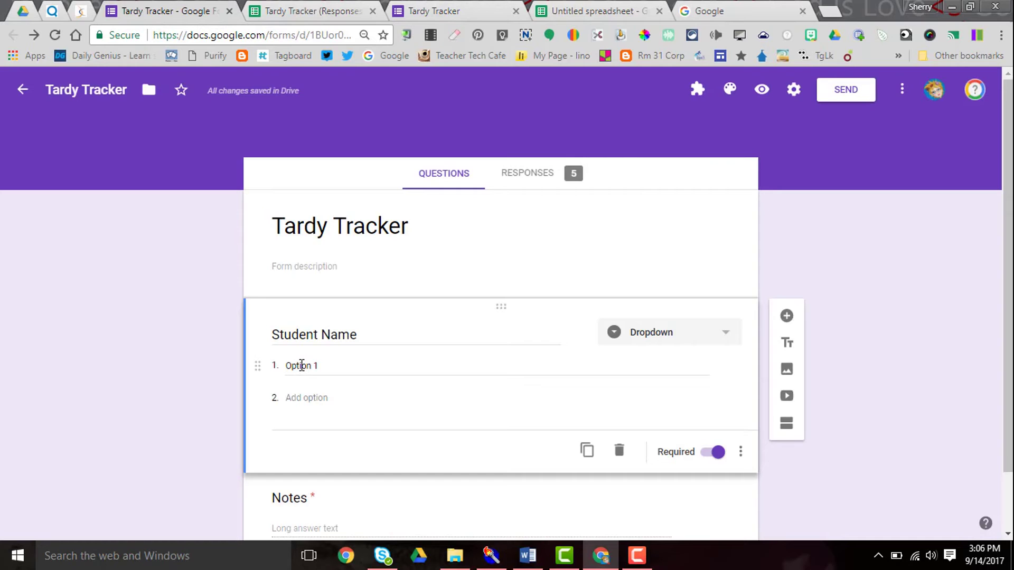
left_click(301, 365)
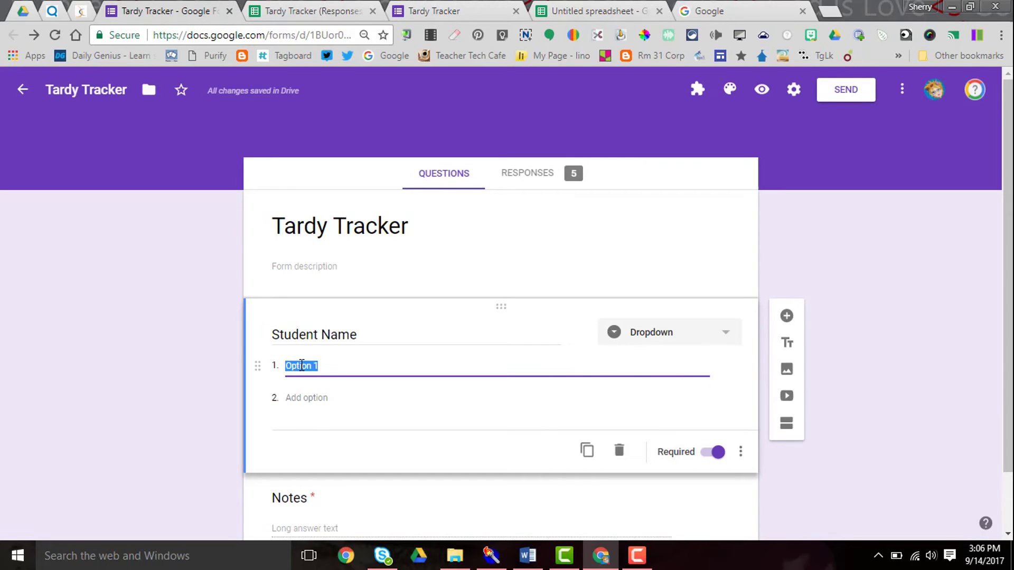
key("ctrl+v")
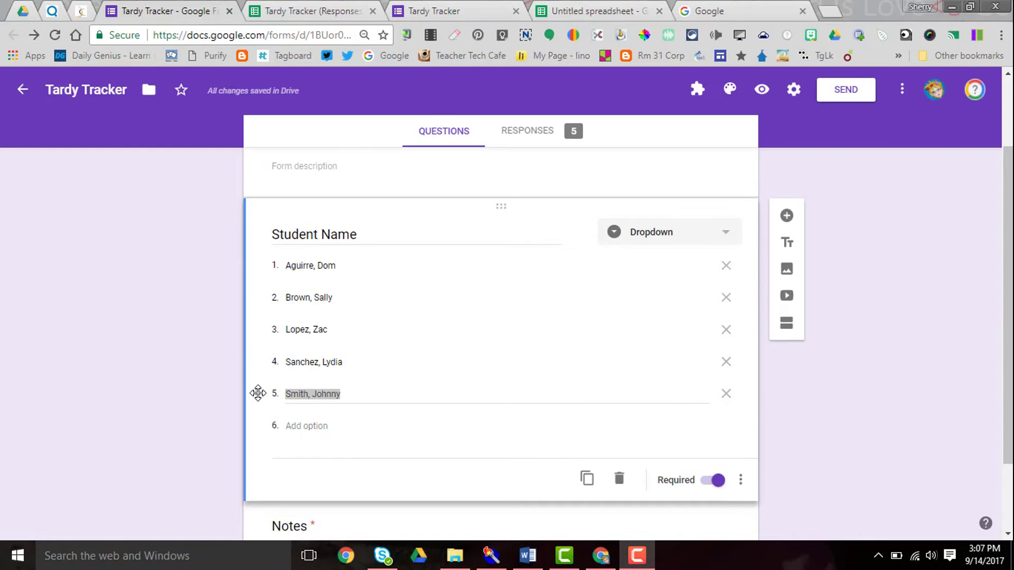
Step: Add a sixth student's name as a dropdown option and drag it into fourth, alphabetical position
left_click(289, 426)
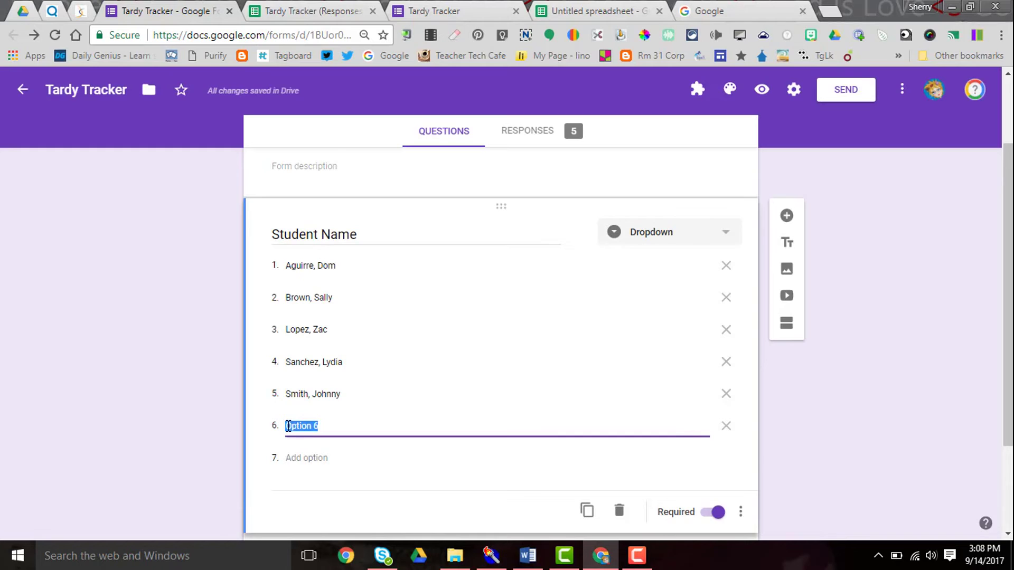
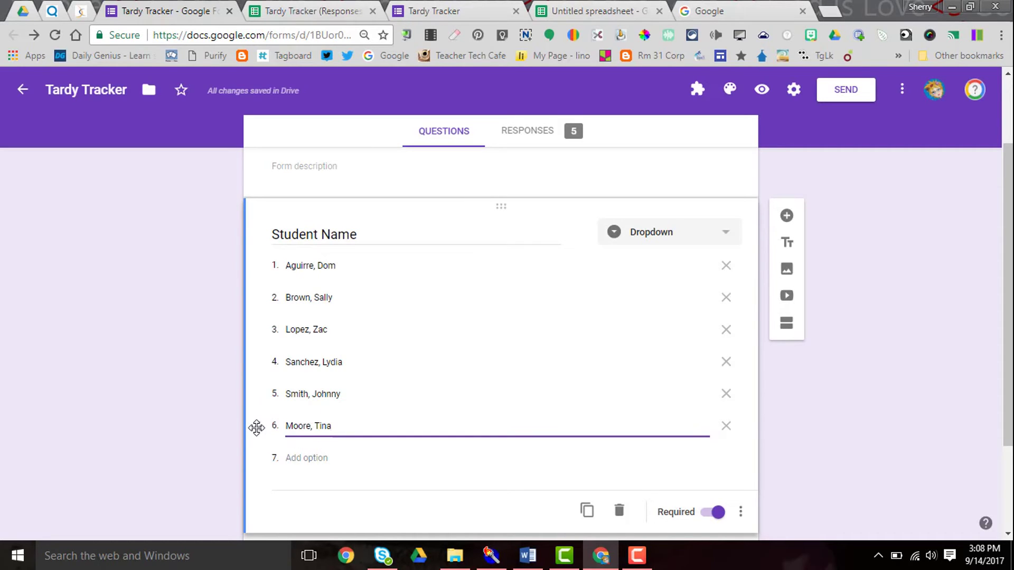
left_click_drag(257, 427, 260, 368)
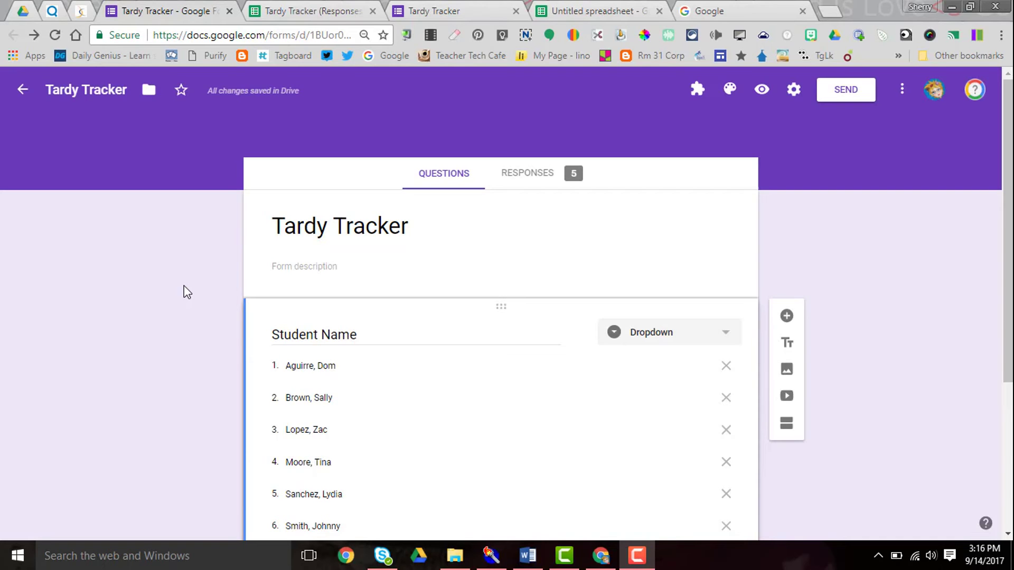
left_click(794, 90)
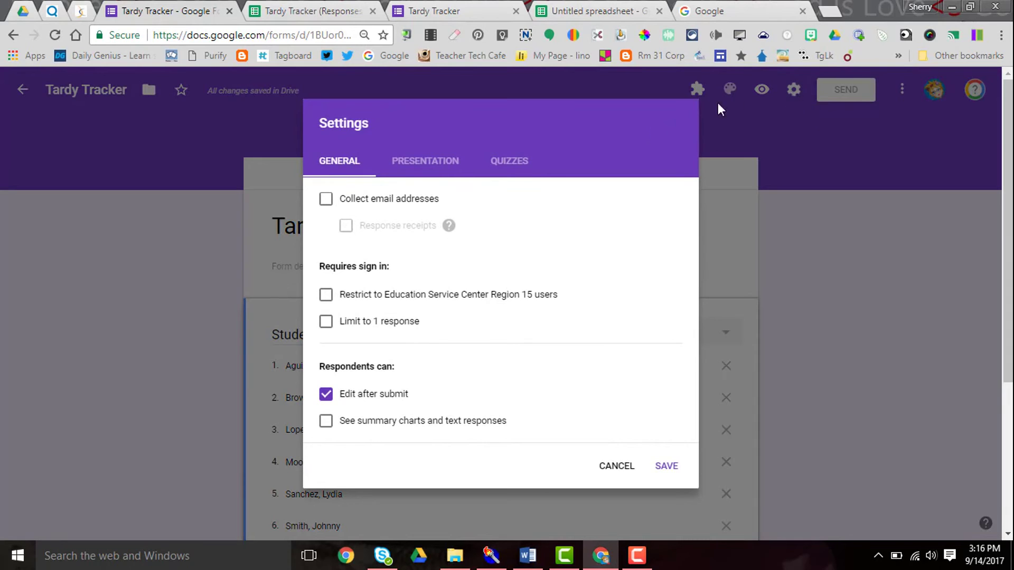
left_click(326, 296)
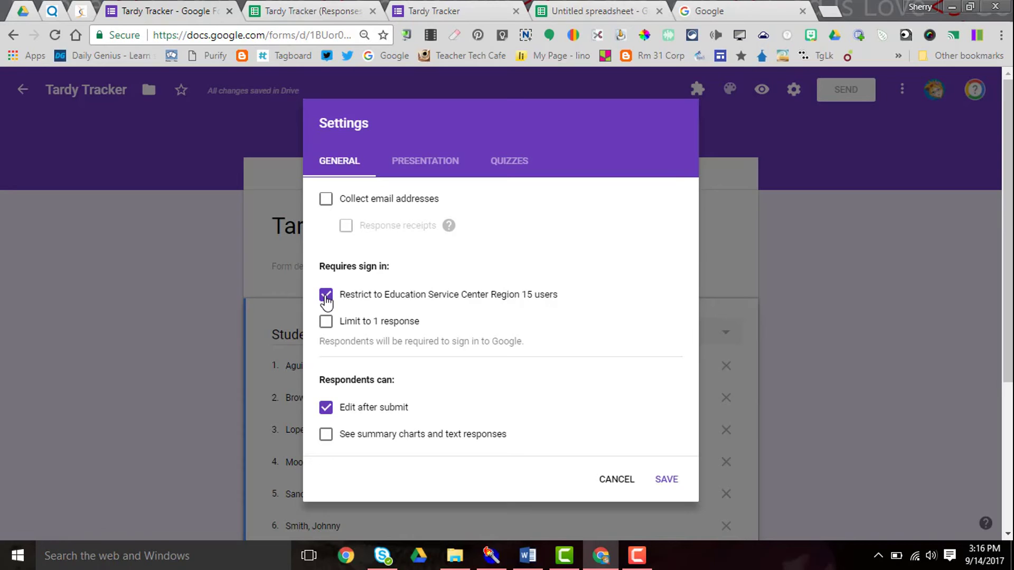
left_click(325, 295)
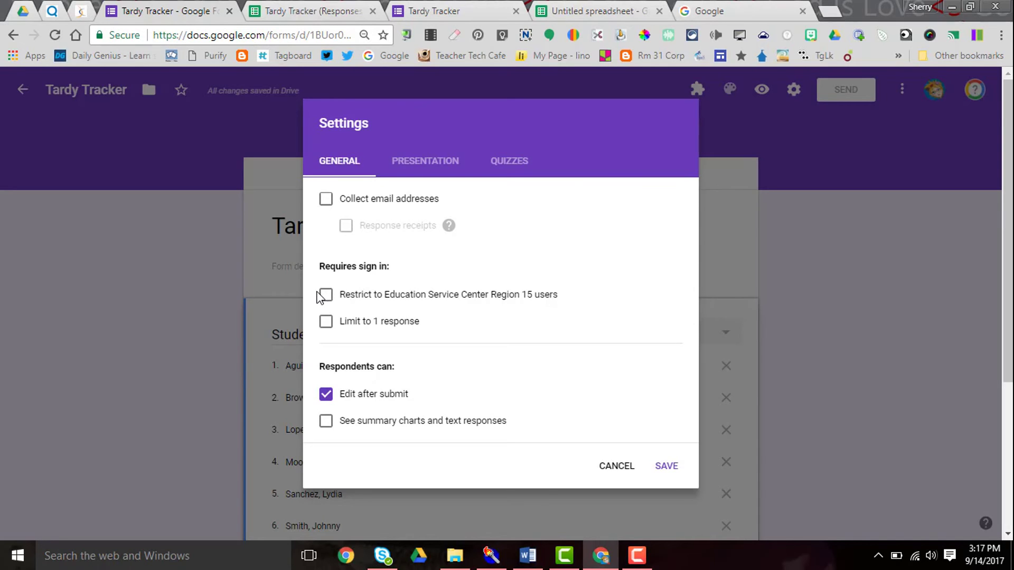
left_click(667, 467)
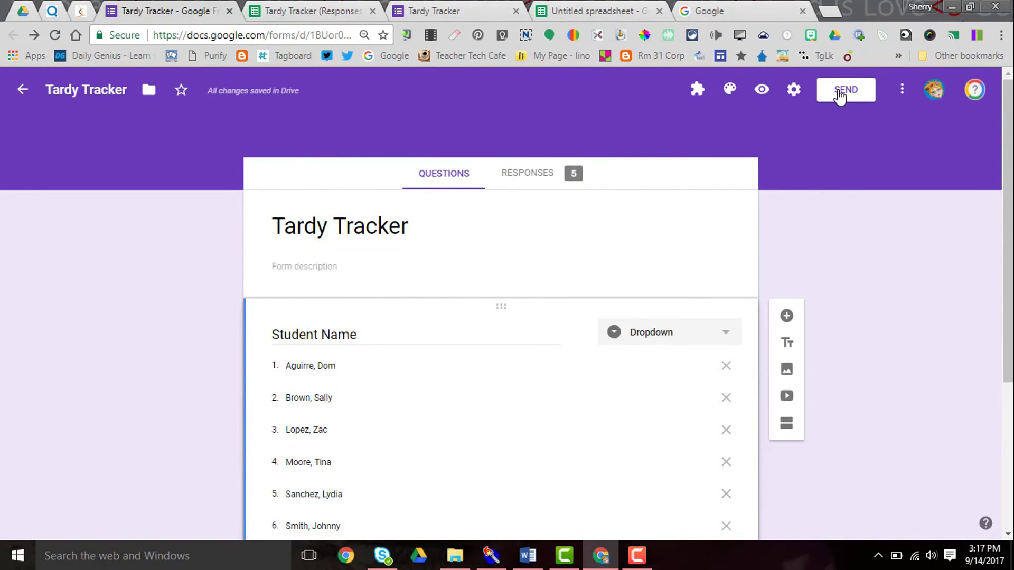
left_click(839, 95)
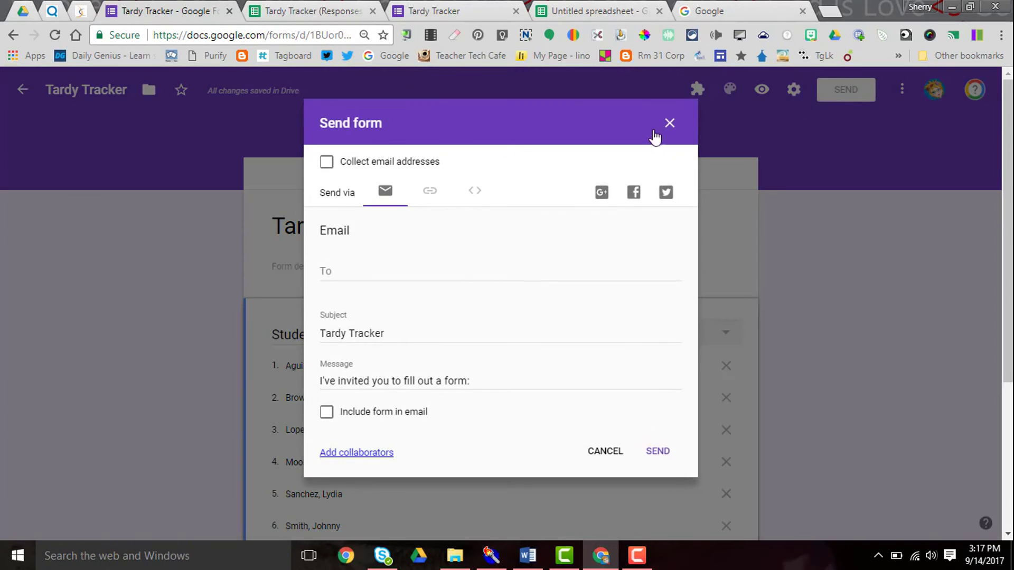
left_click(362, 272)
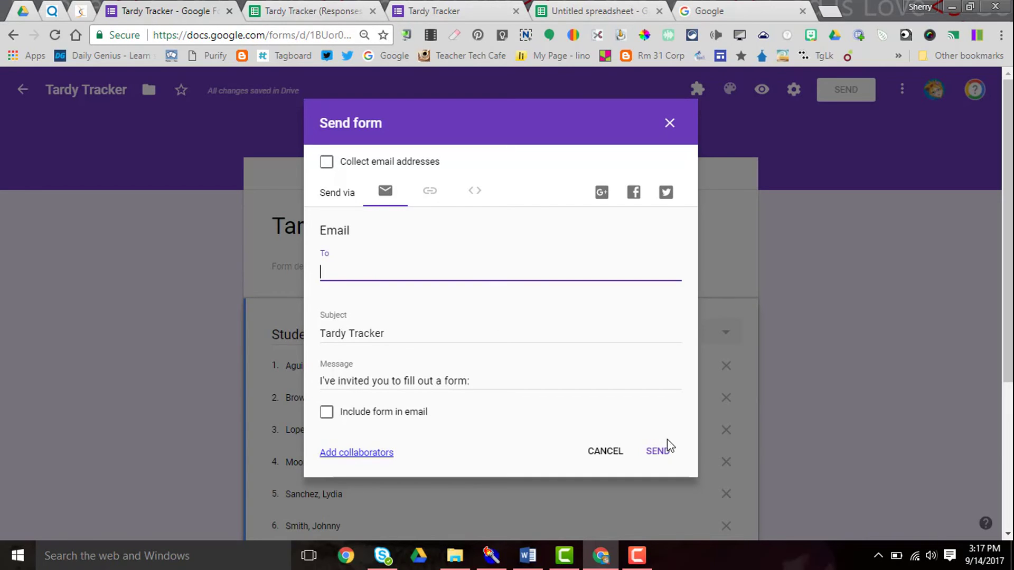
left_click(670, 124)
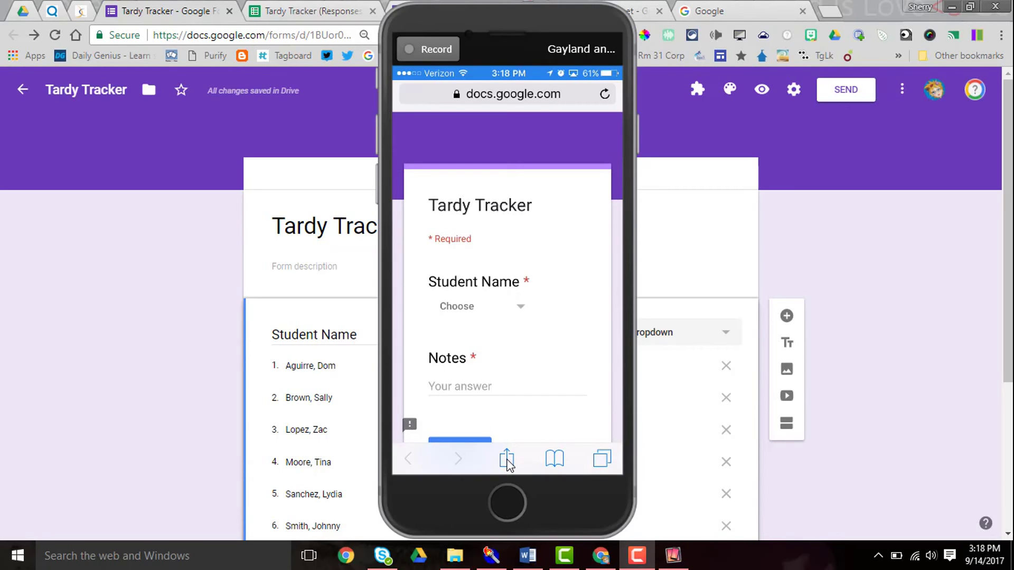
Step: Add the form to the mirrored iPhone's home screen as 'Tardy Tracker' through Safari's Share menu
left_click(507, 458)
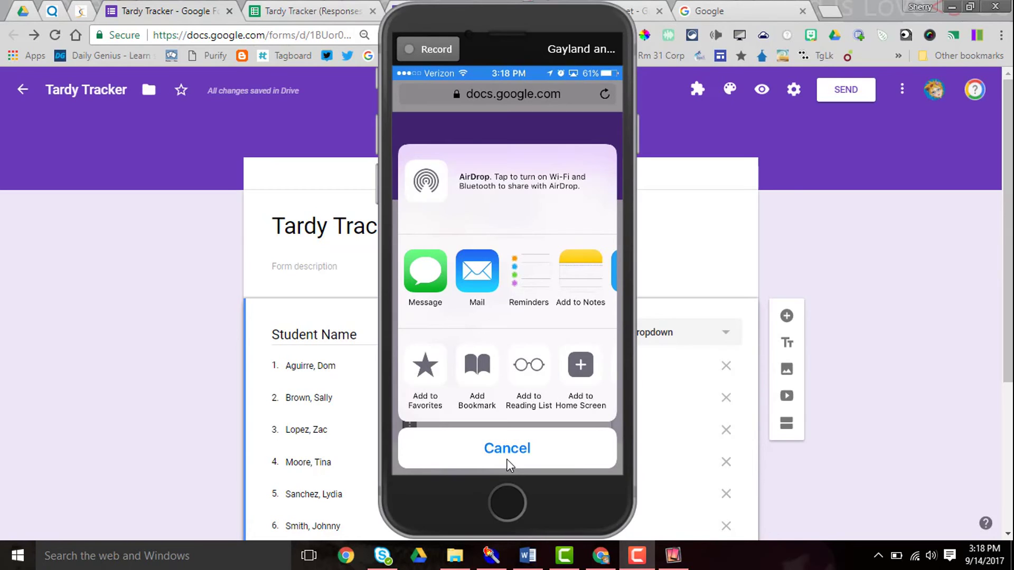
left_click(582, 376)
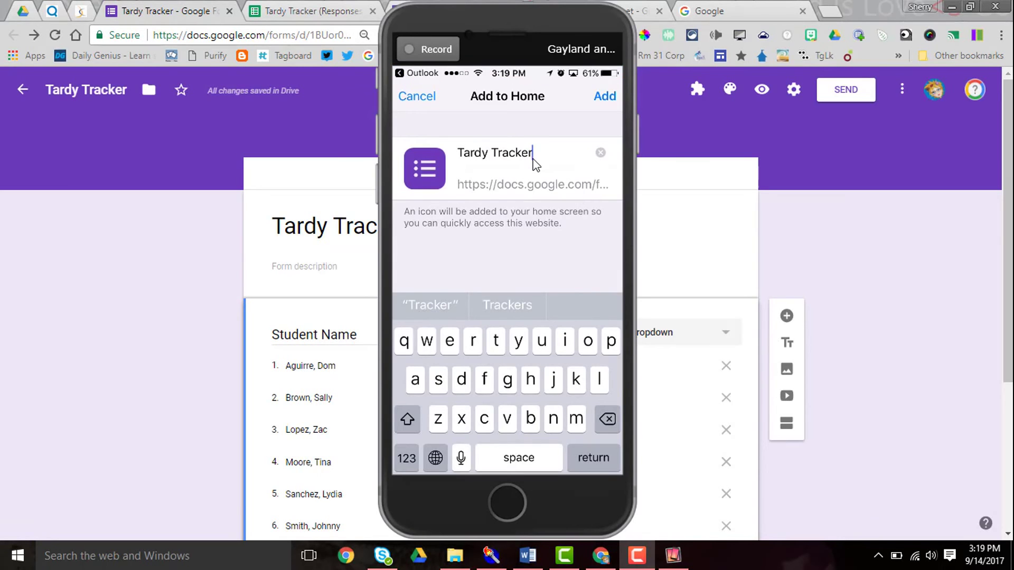
left_click(607, 101)
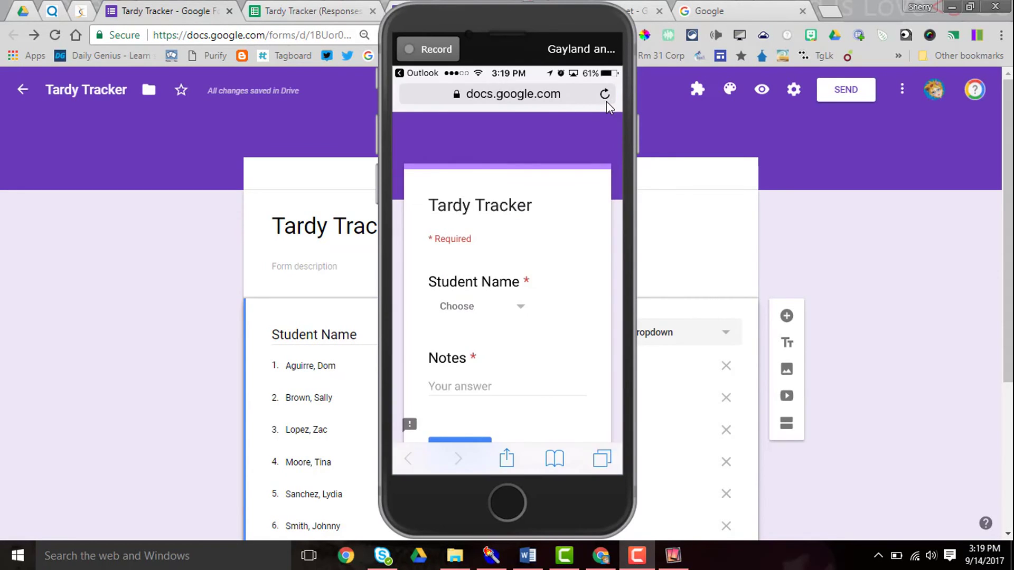